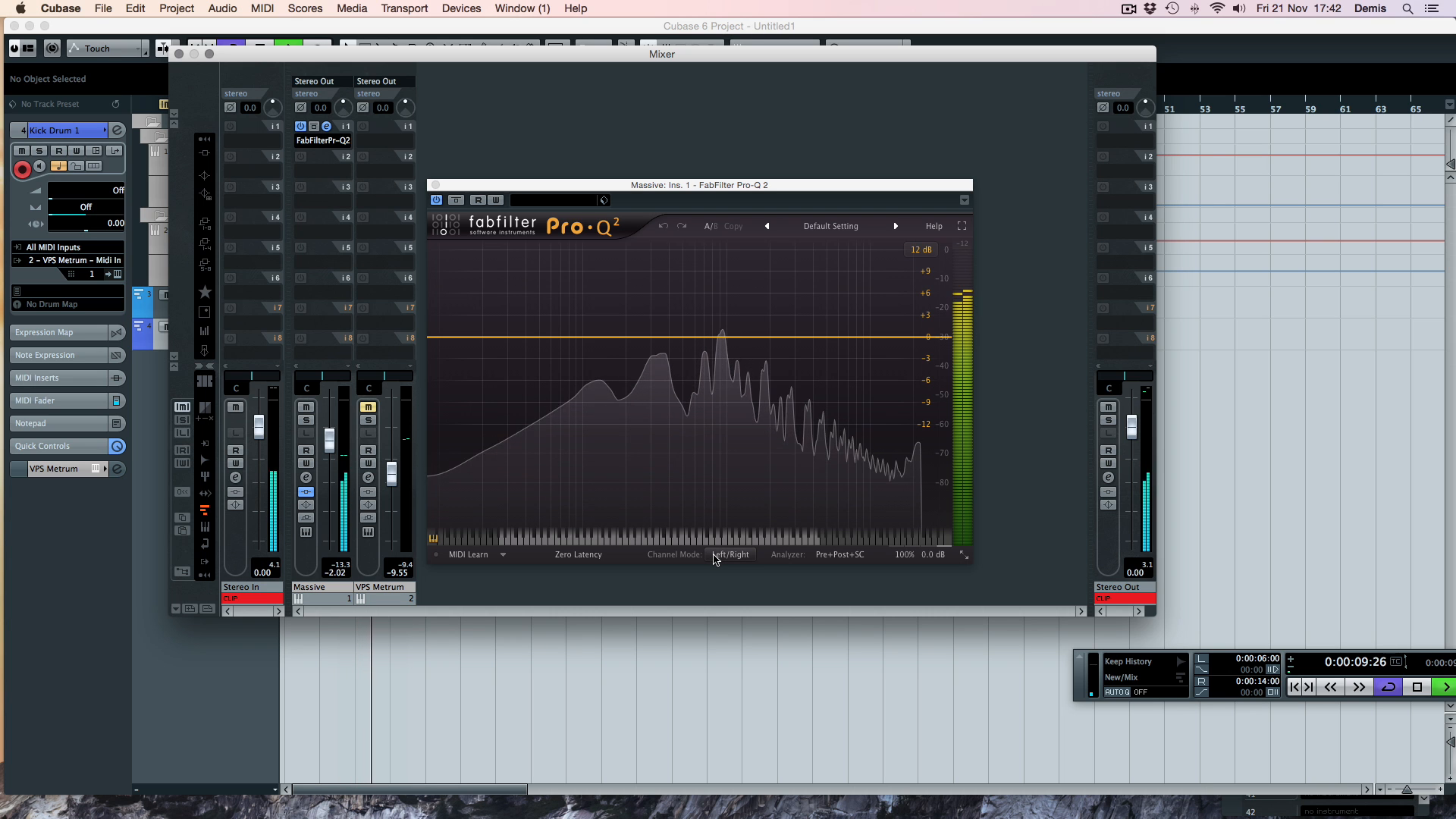
Step: Set the channel mode of the Massive channel's Pro-Q 2 equalizer to Mid/Side
mouse_move(716, 560)
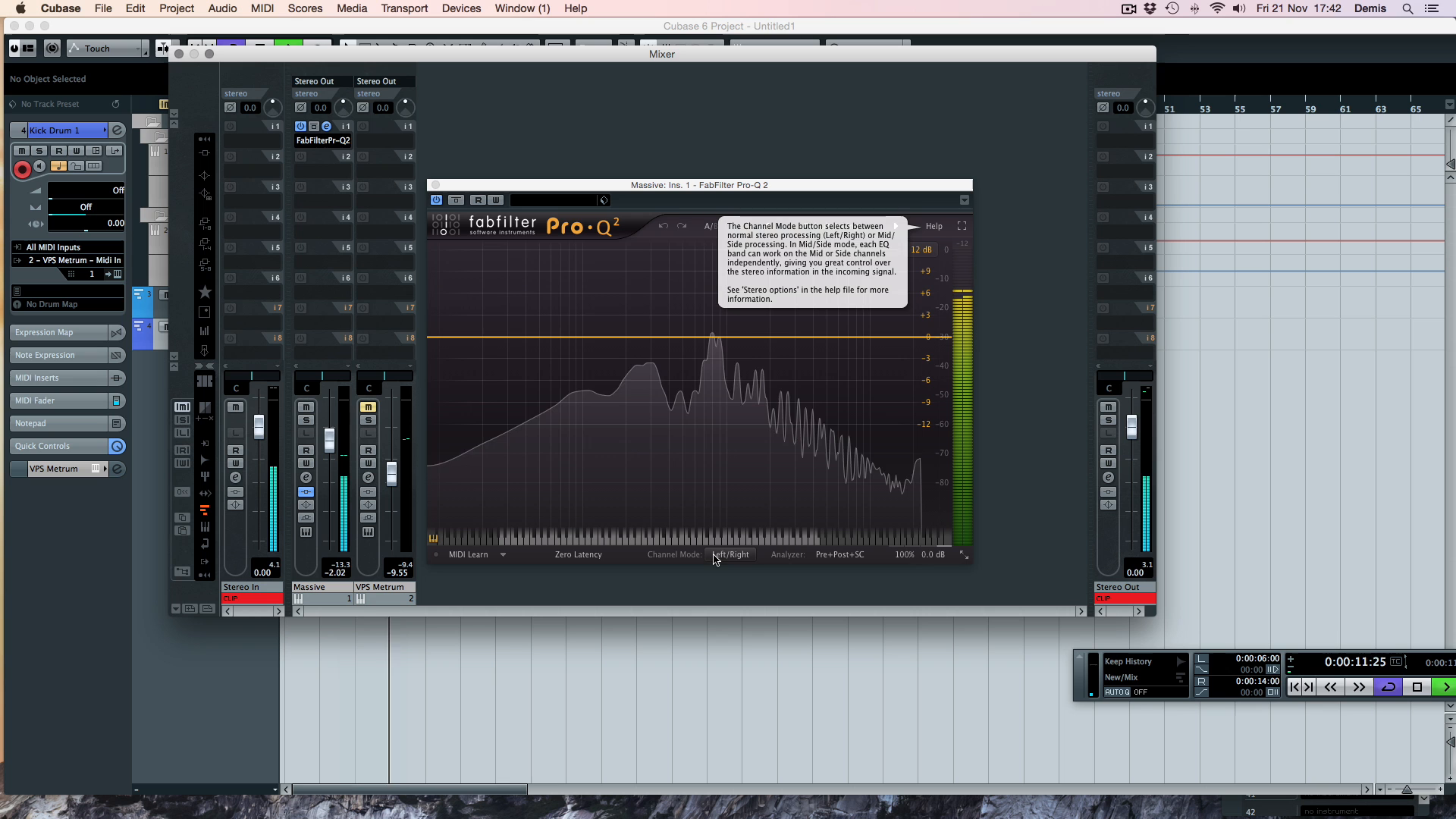
click(733, 556)
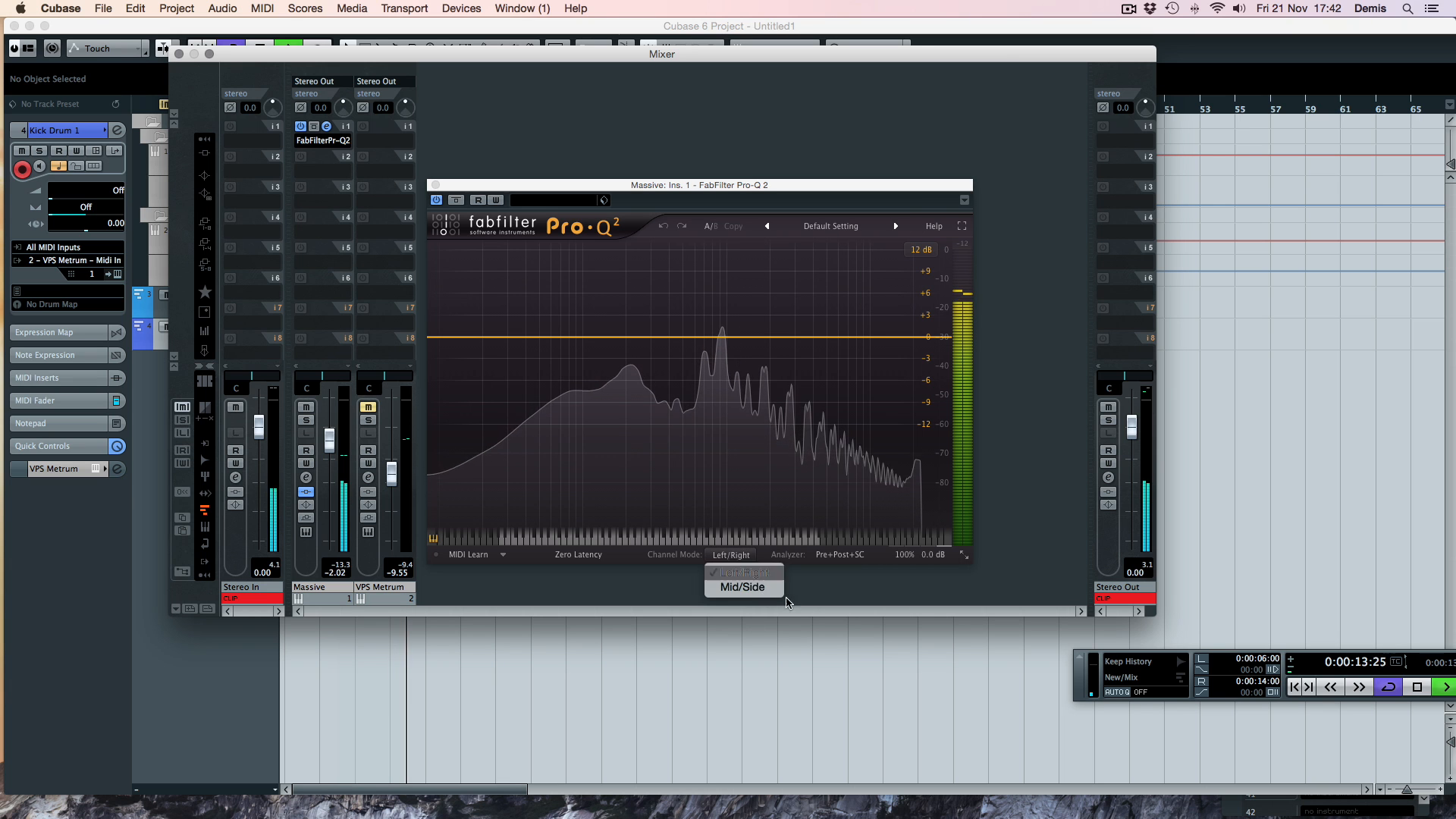
click(743, 588)
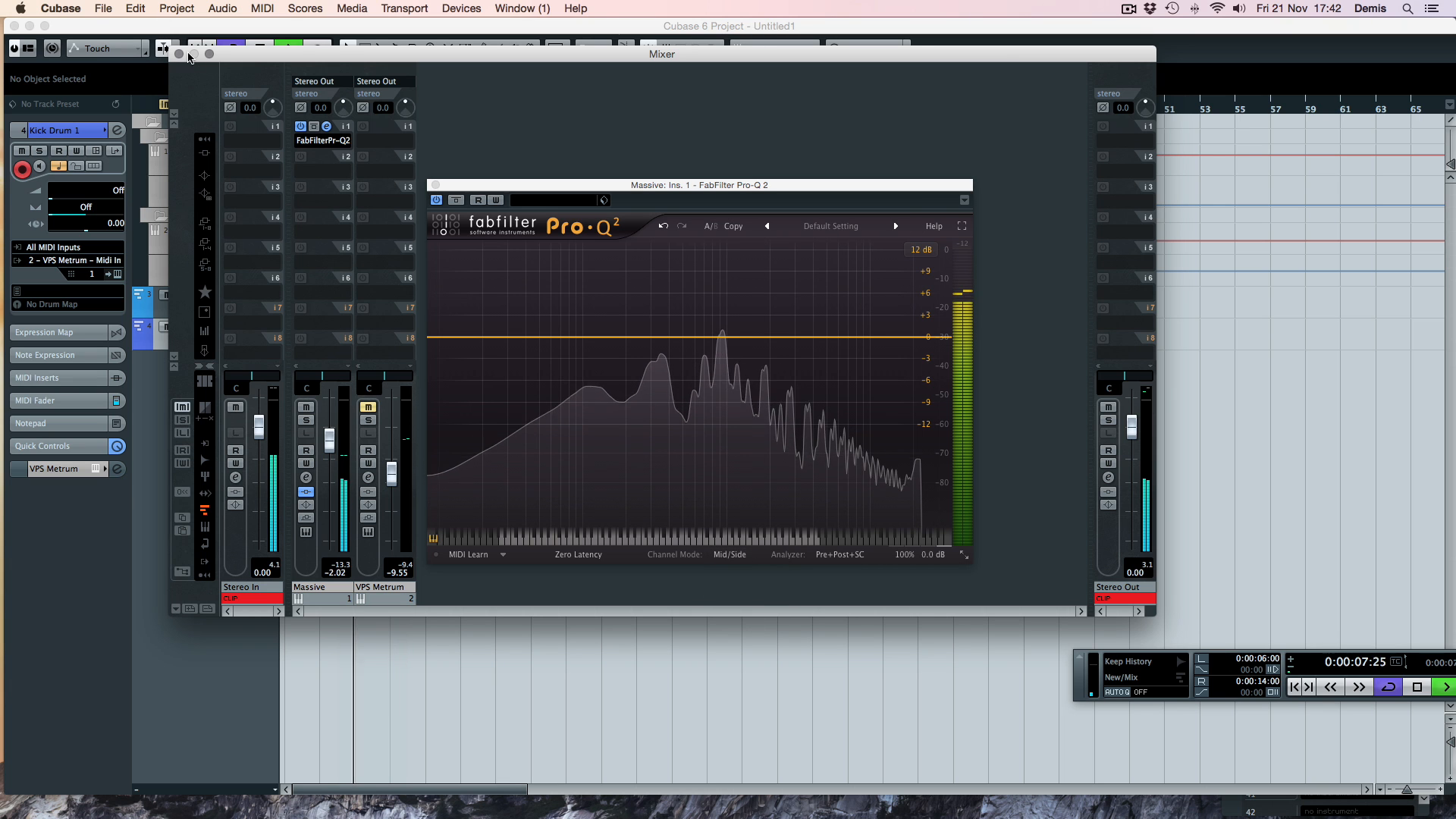
Step: Move the equalizer window clear of the arrangement clips and unmute the VPS Metrum channel in the mixer
click(179, 53)
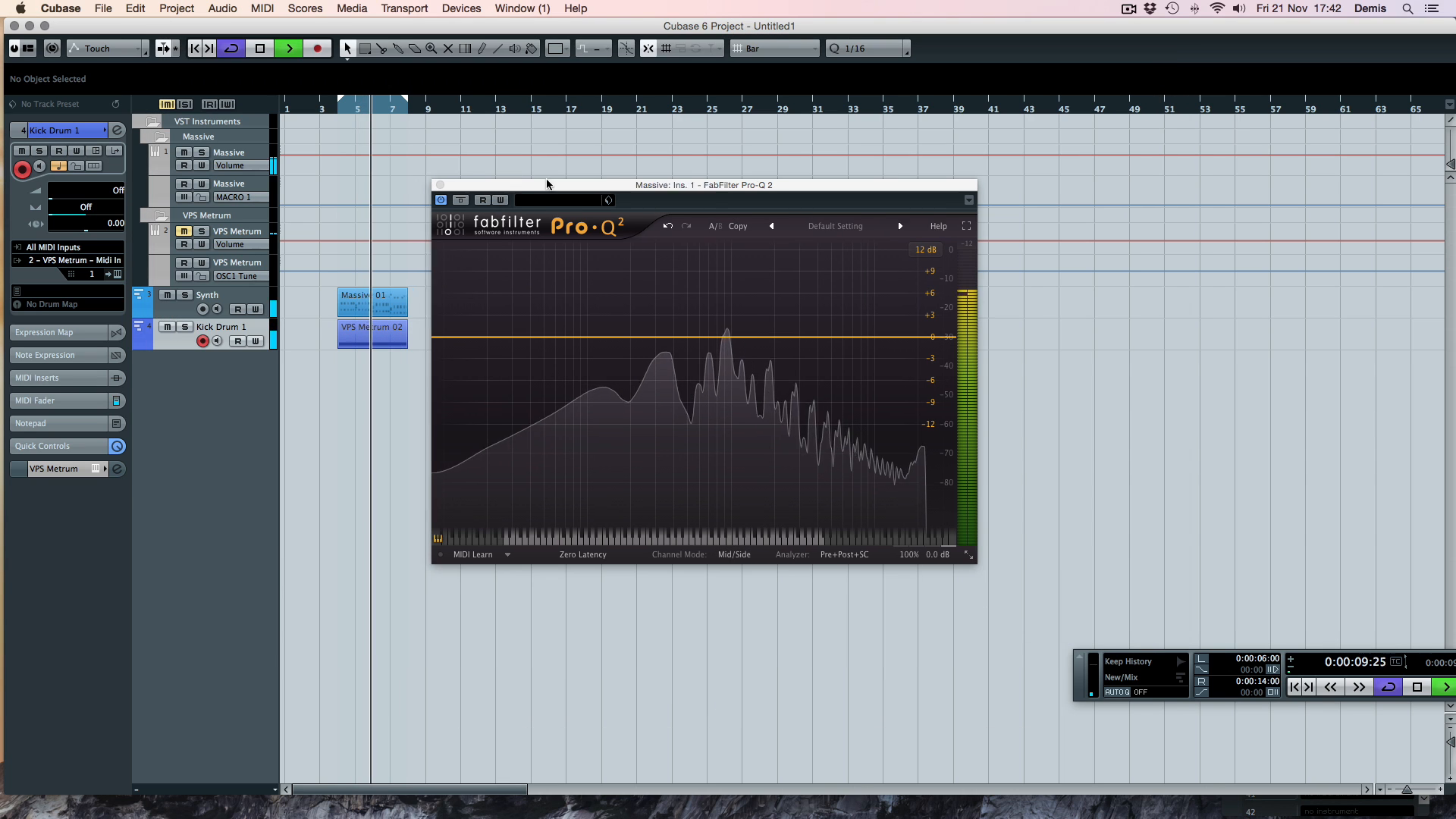
drag(512, 185, 714, 146)
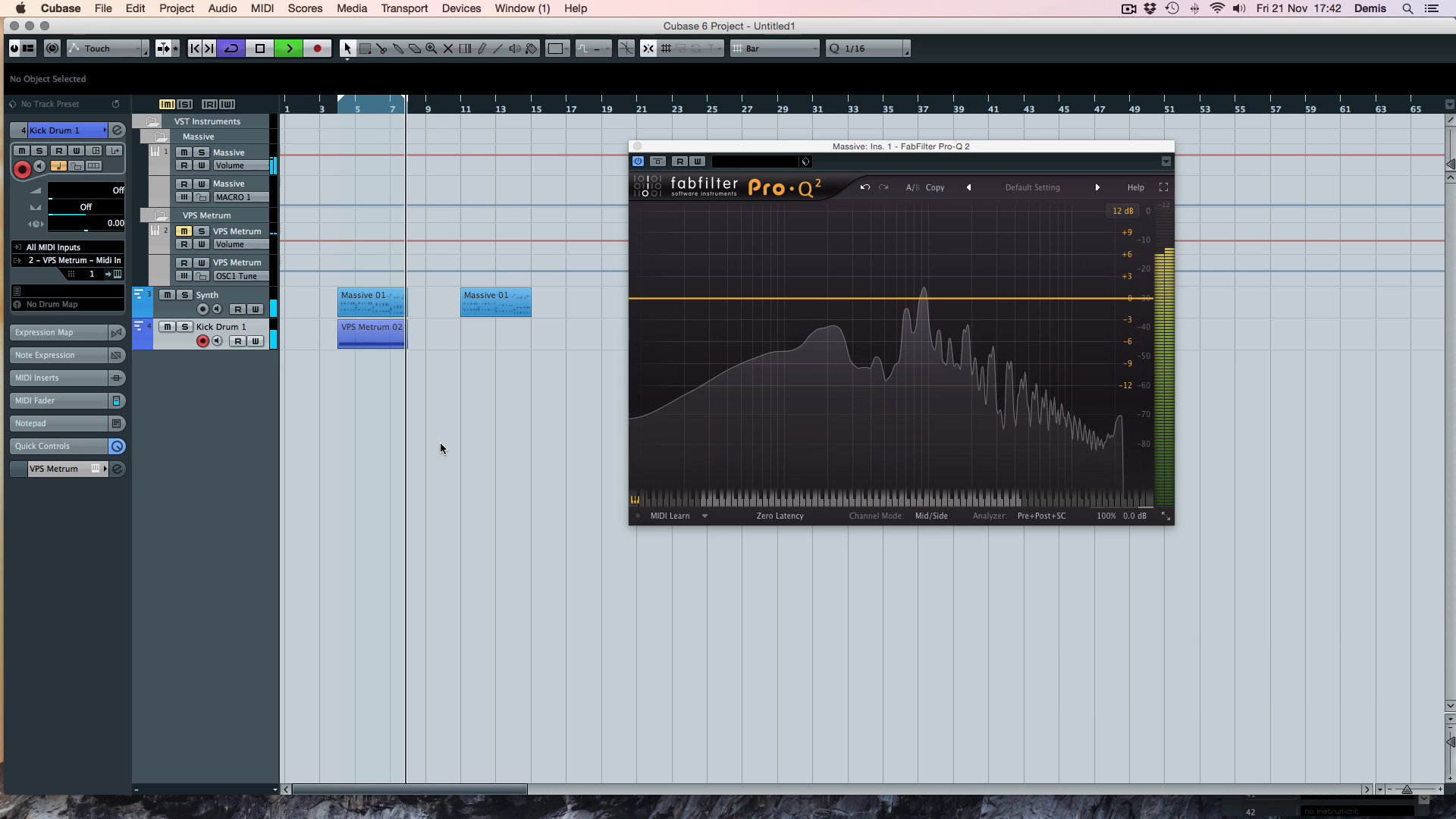
key(F3)
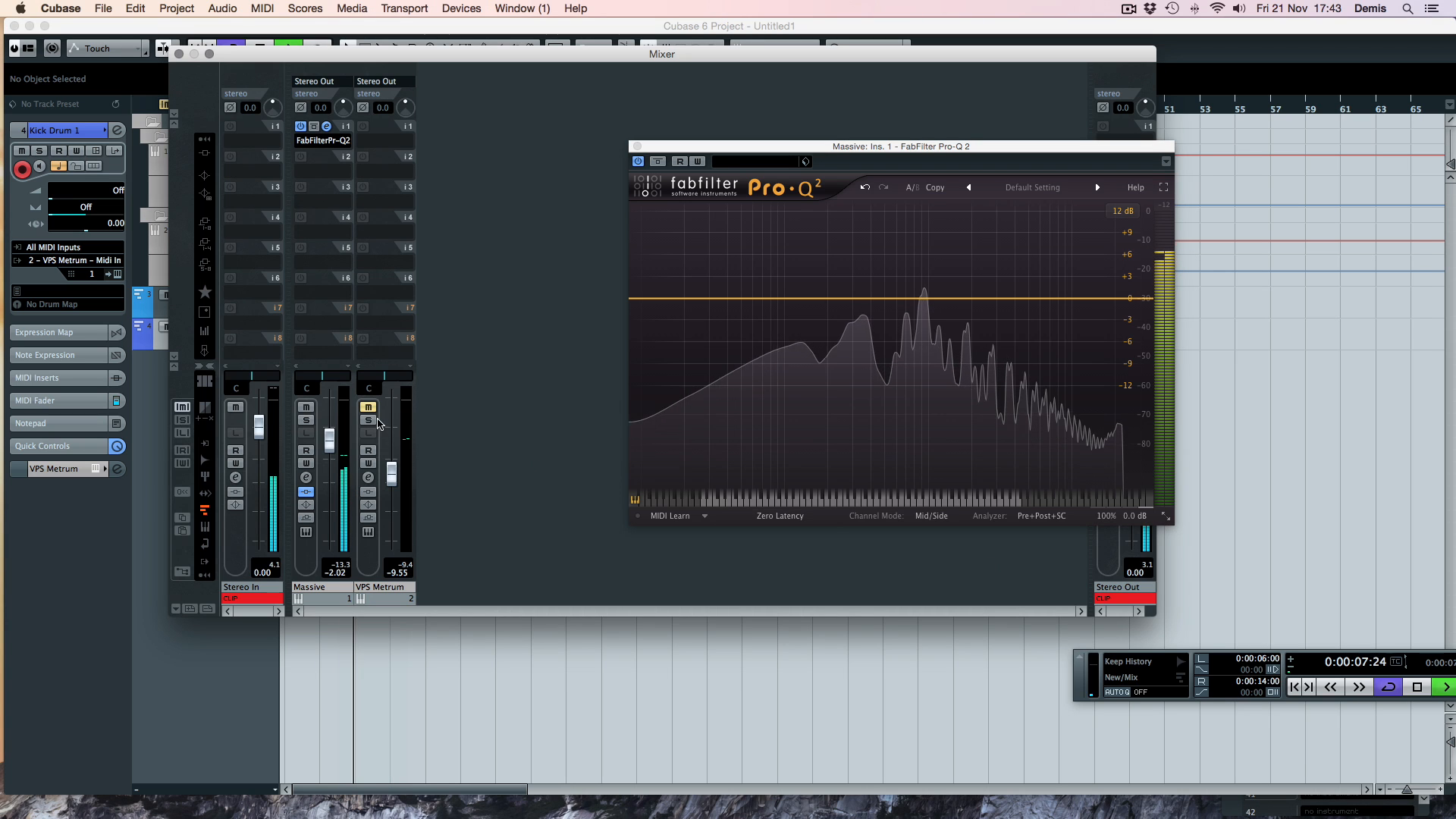
key(F3)
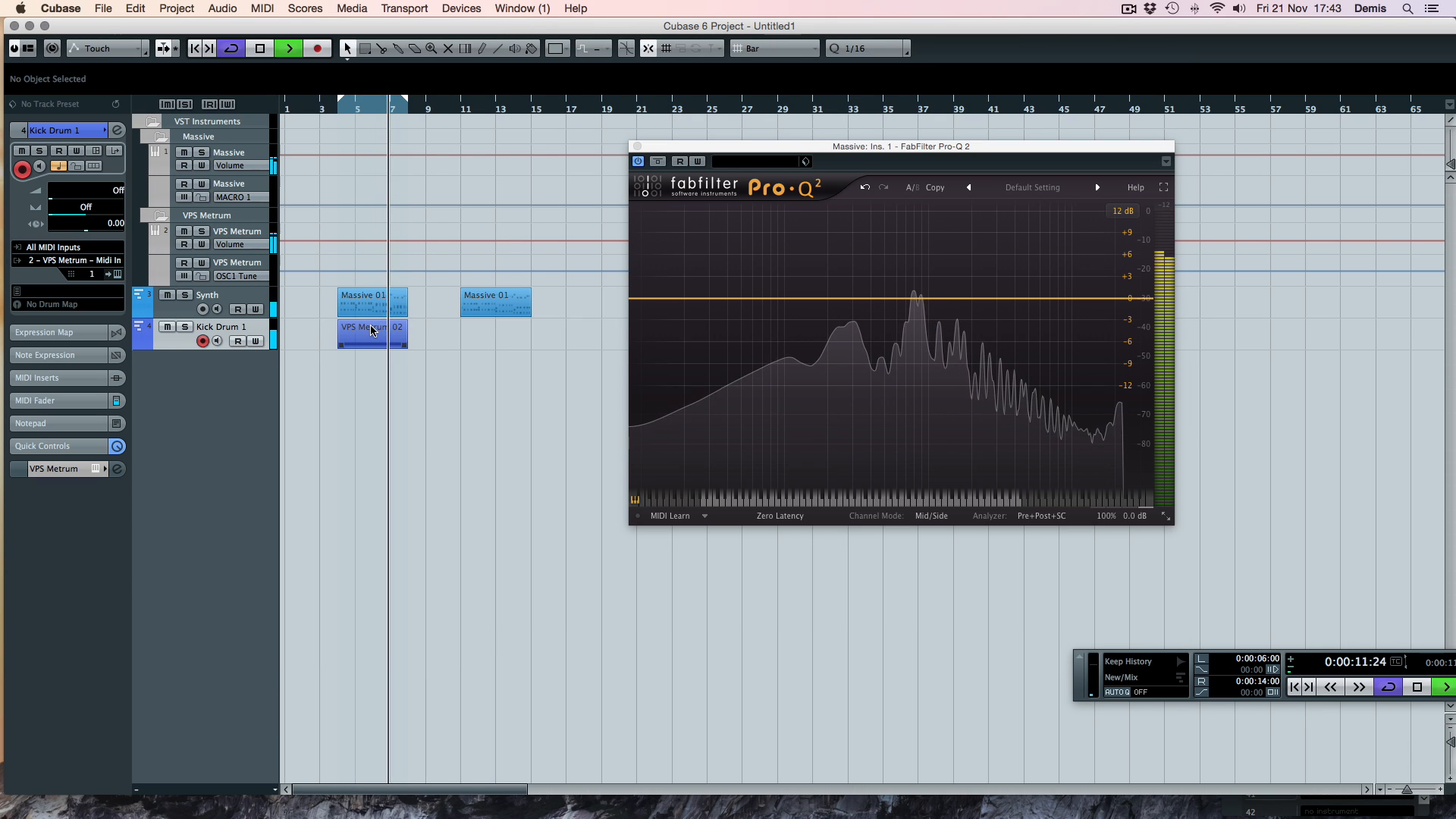
key(F3)
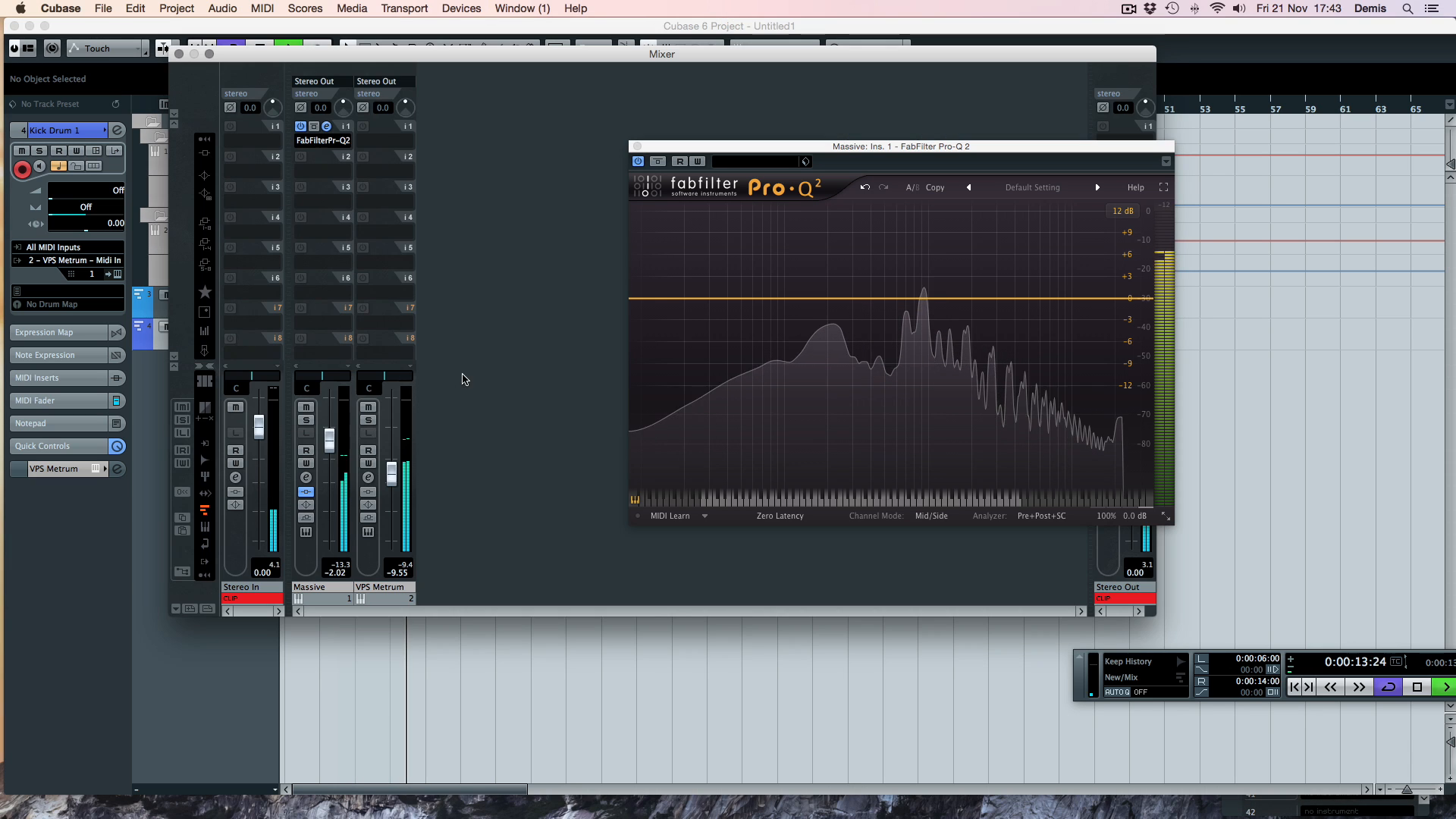
Step: Reposition the Massive equalizer window beside the mixer's channel strips and restart playback
key(space)
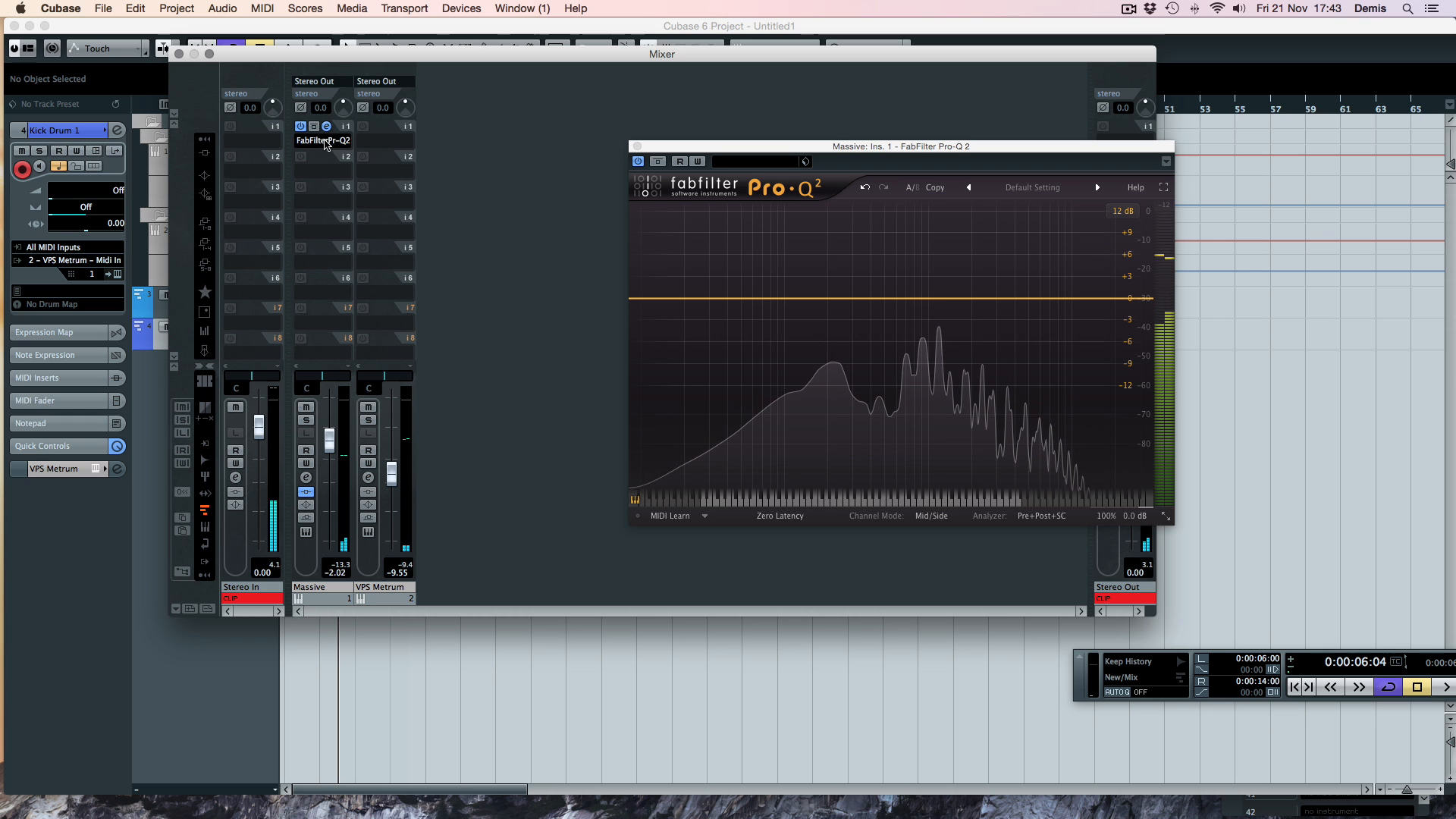
drag(811, 146, 601, 182)
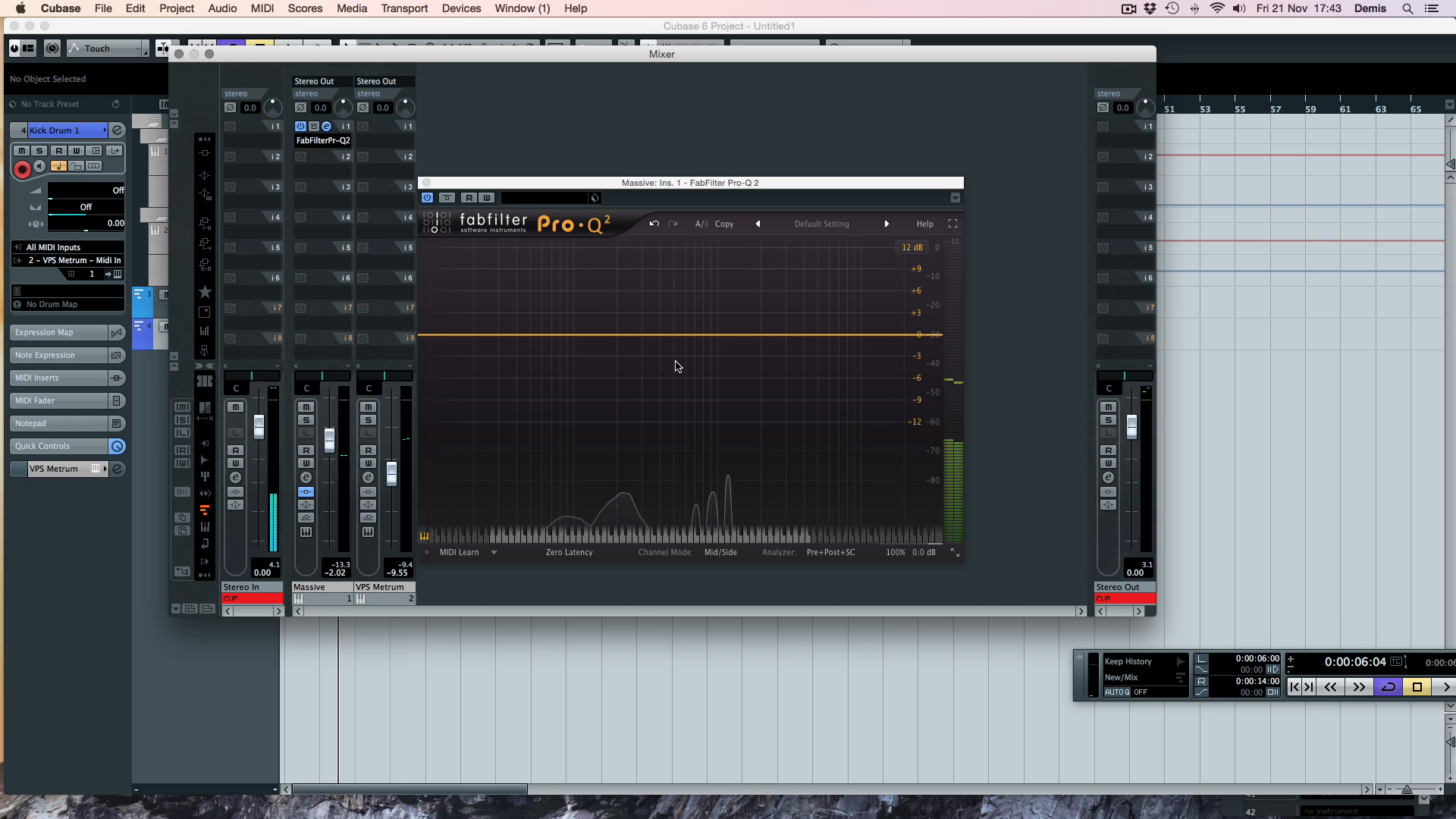
key(space)
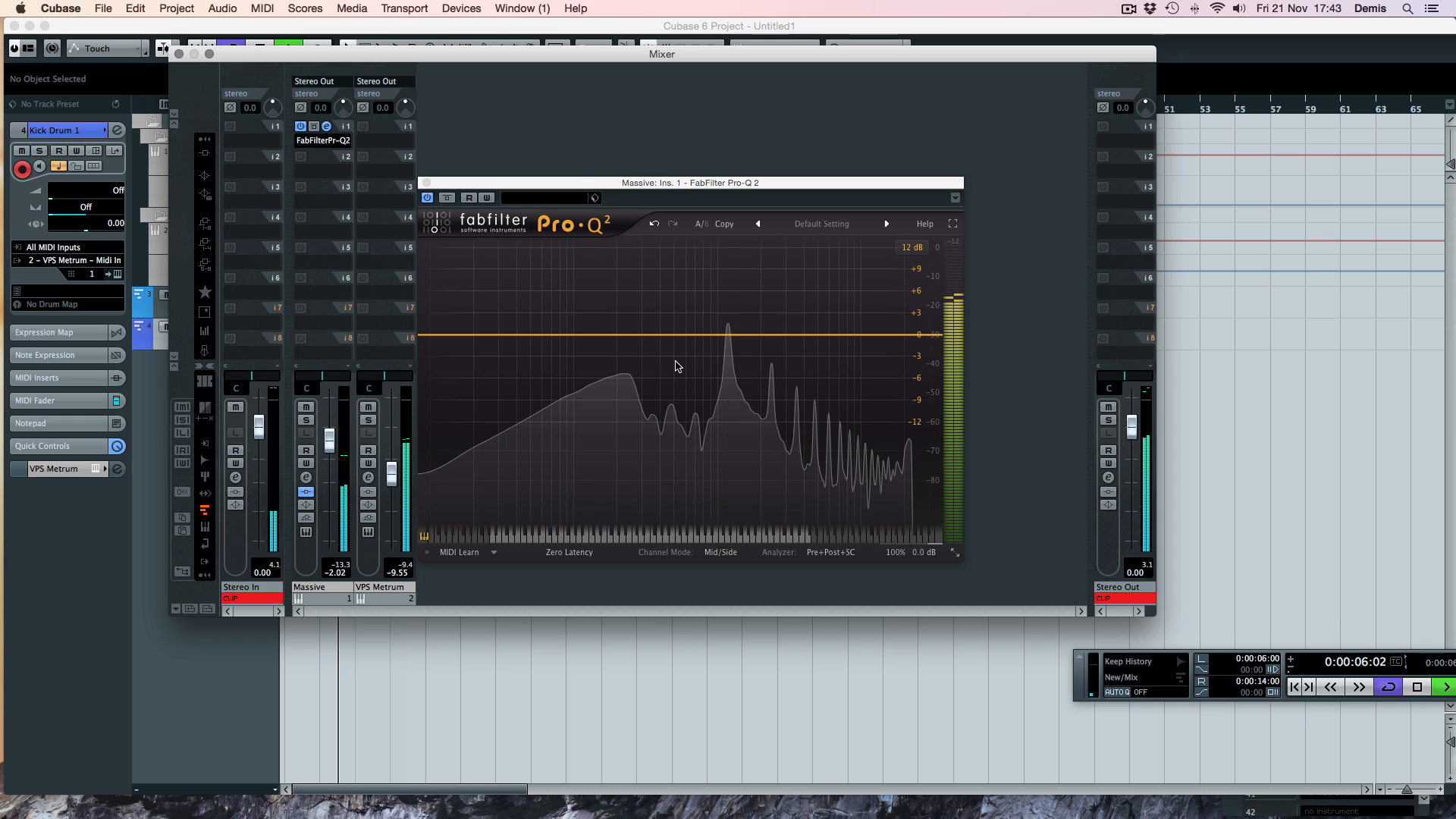
Step: Mute the VPS Metrum channel and add a side-only bell band to Massive's equalizer at about 1 kHz with about 6 dB of boost
click(368, 408)
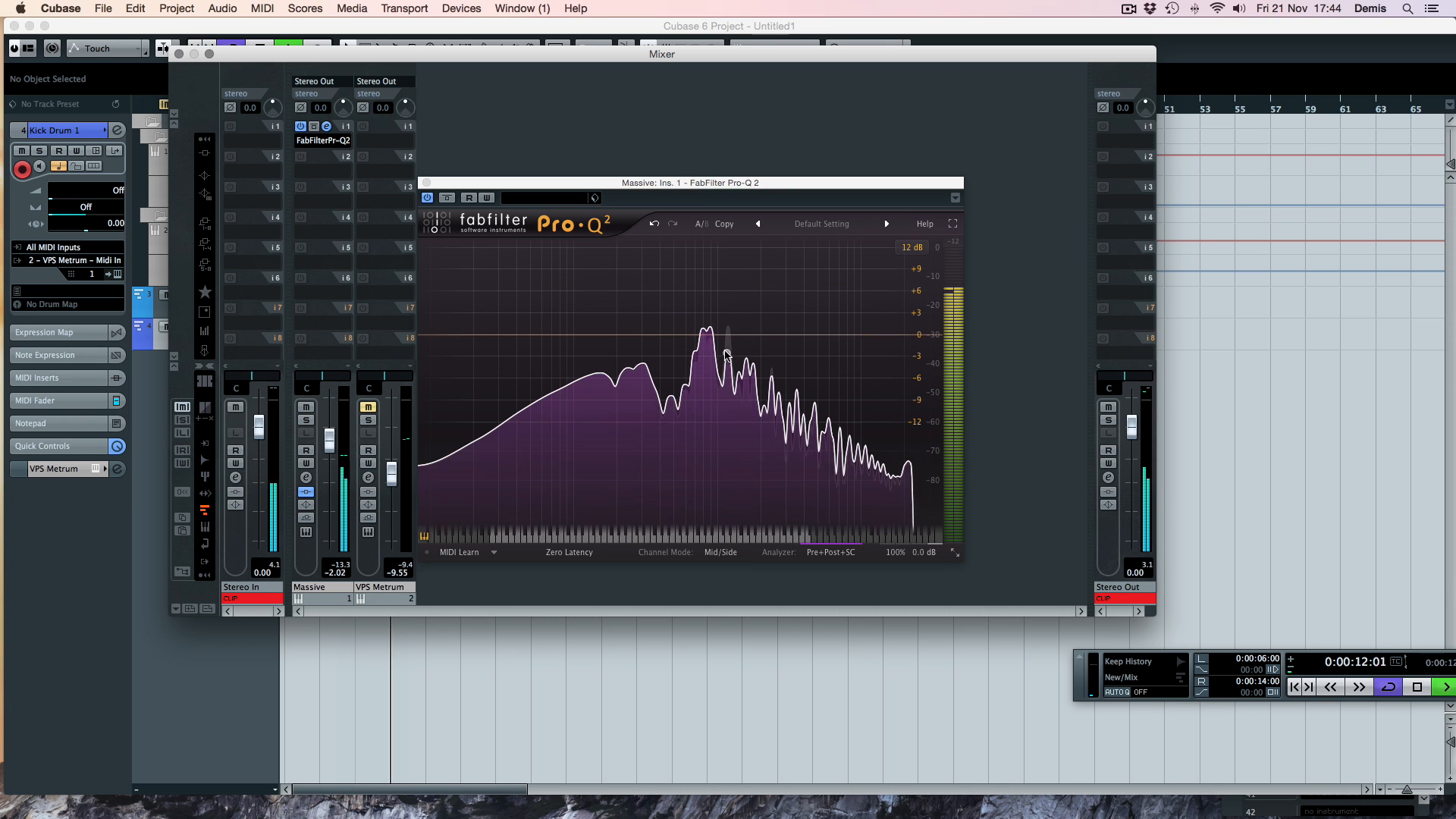
drag(719, 335, 721, 313)
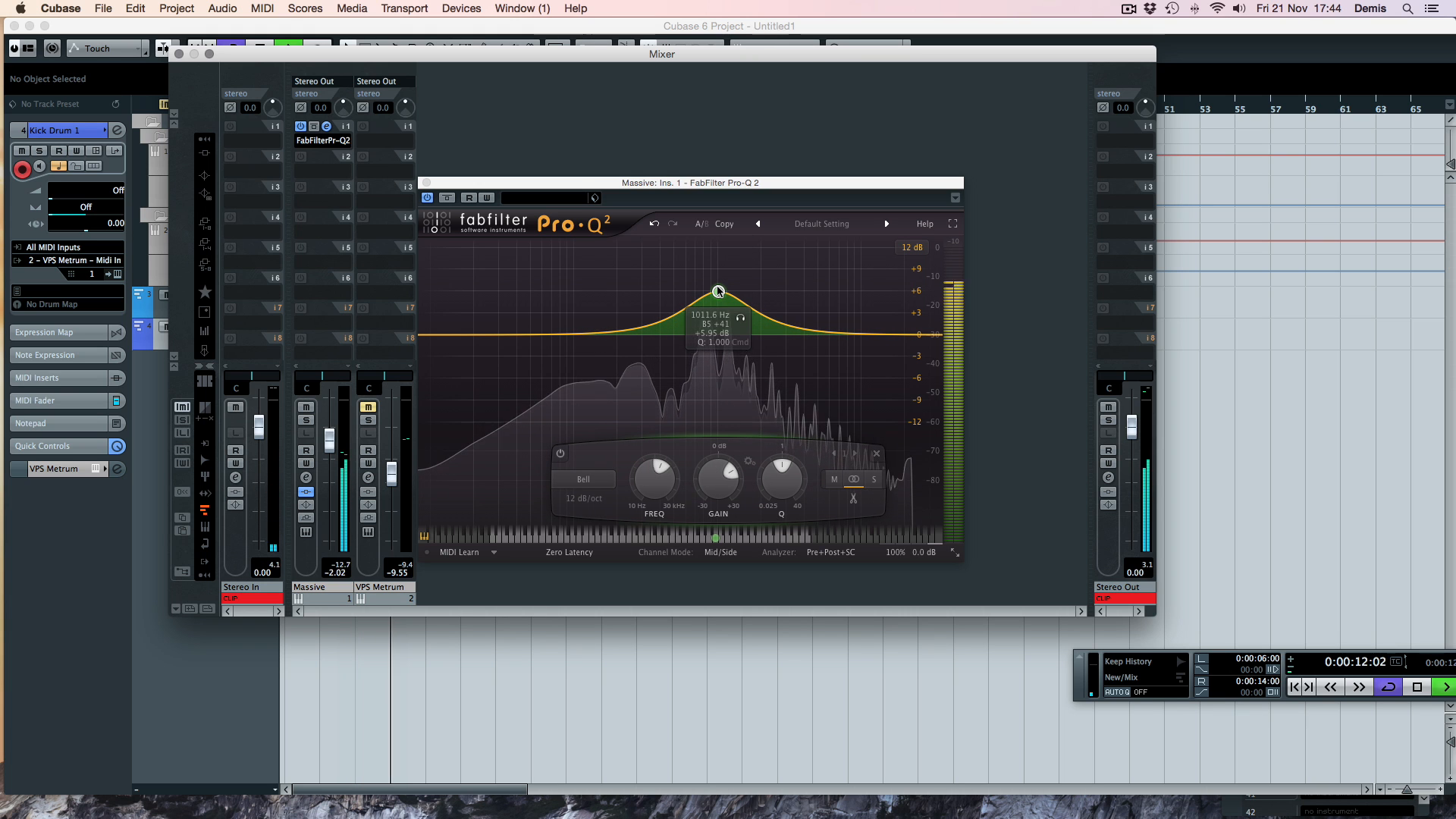
click(874, 479)
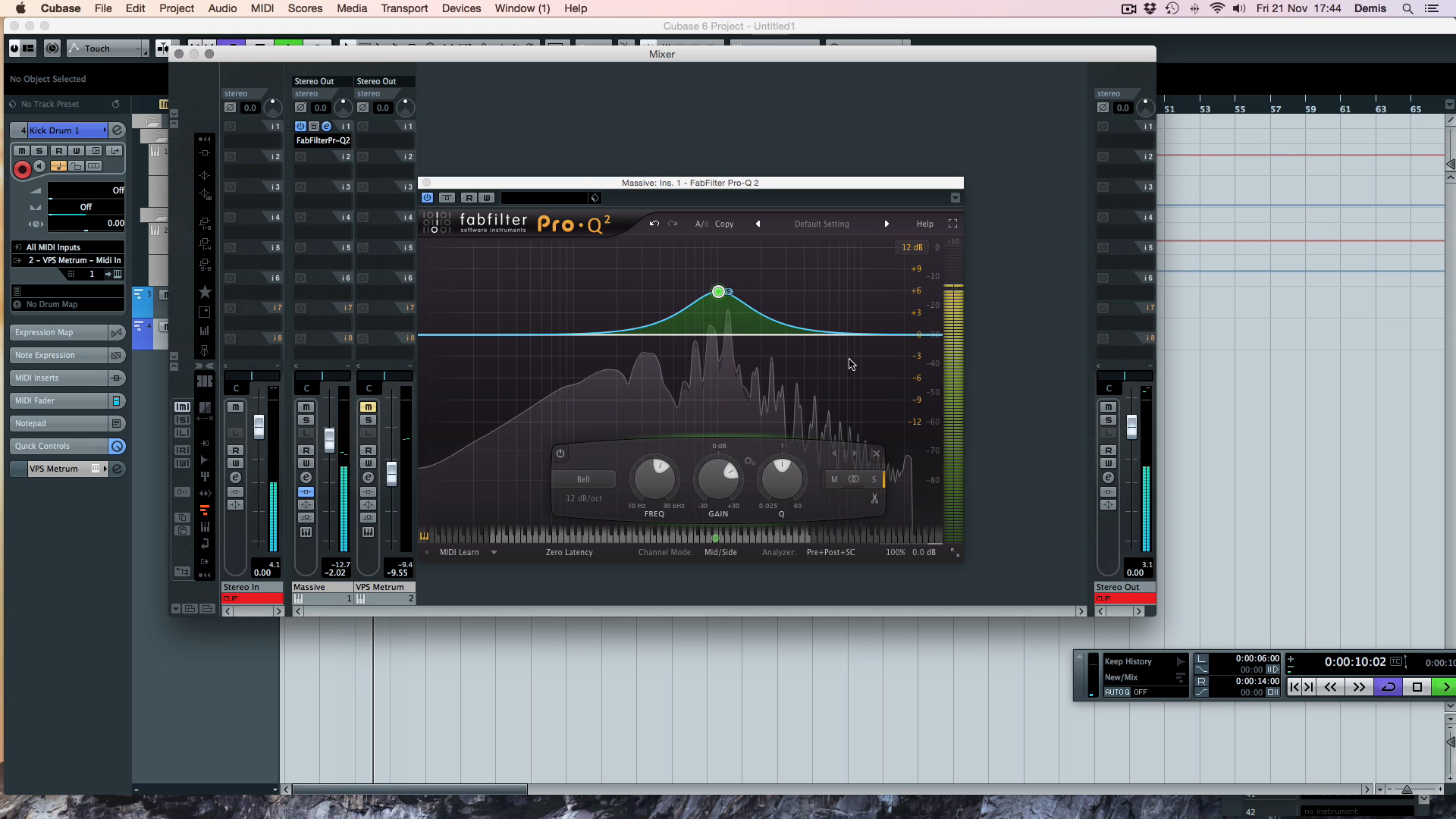
Step: Add a second side-only bell band in the high frequencies of Massive's equalizer with about 5 dB of boost
click(859, 338)
drag(858, 337, 861, 296)
click(831, 552)
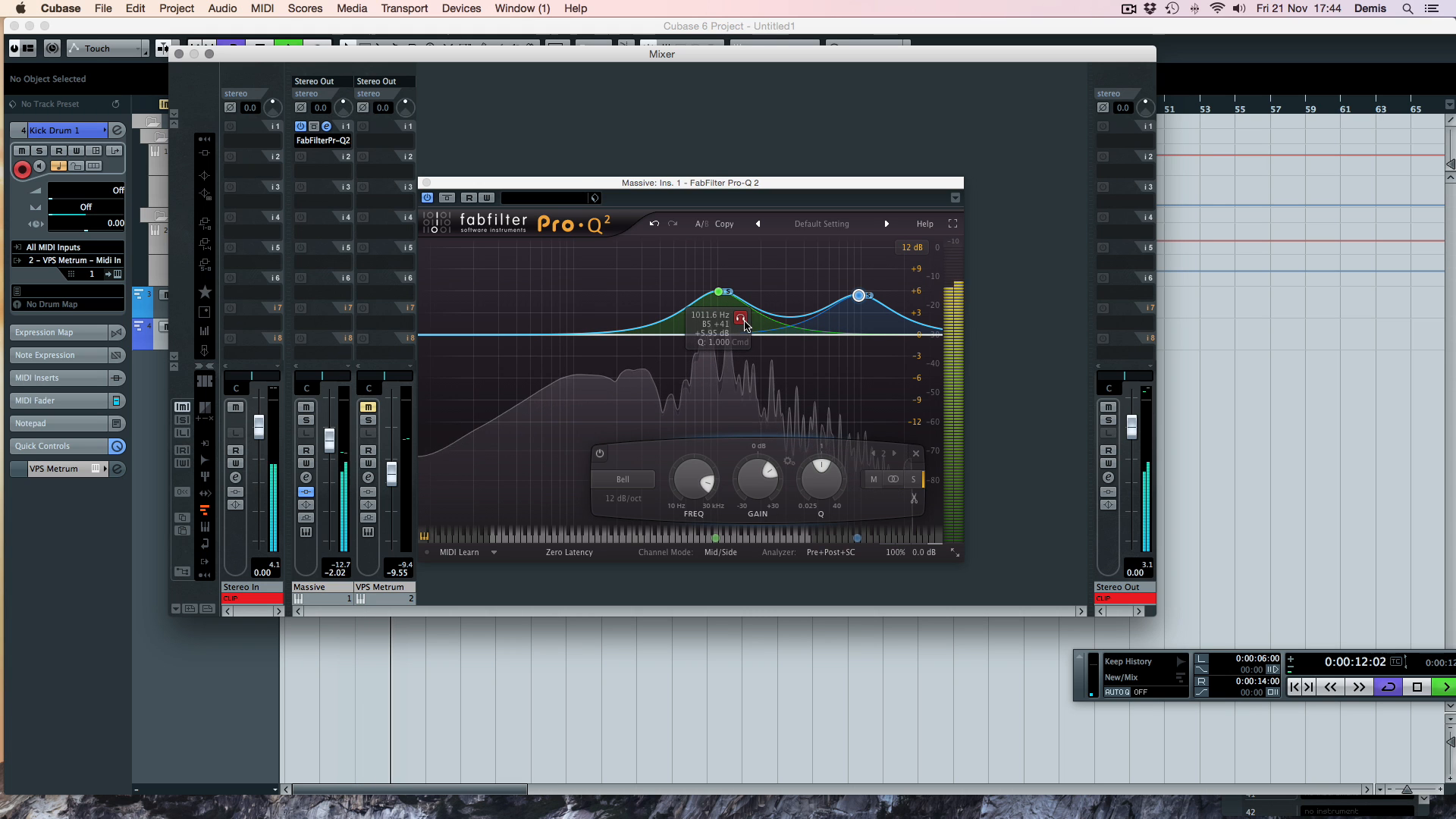
Step: Audition the 1 kHz side band in isolation and compare the sound with the equalizer bypassed and active
click(744, 324)
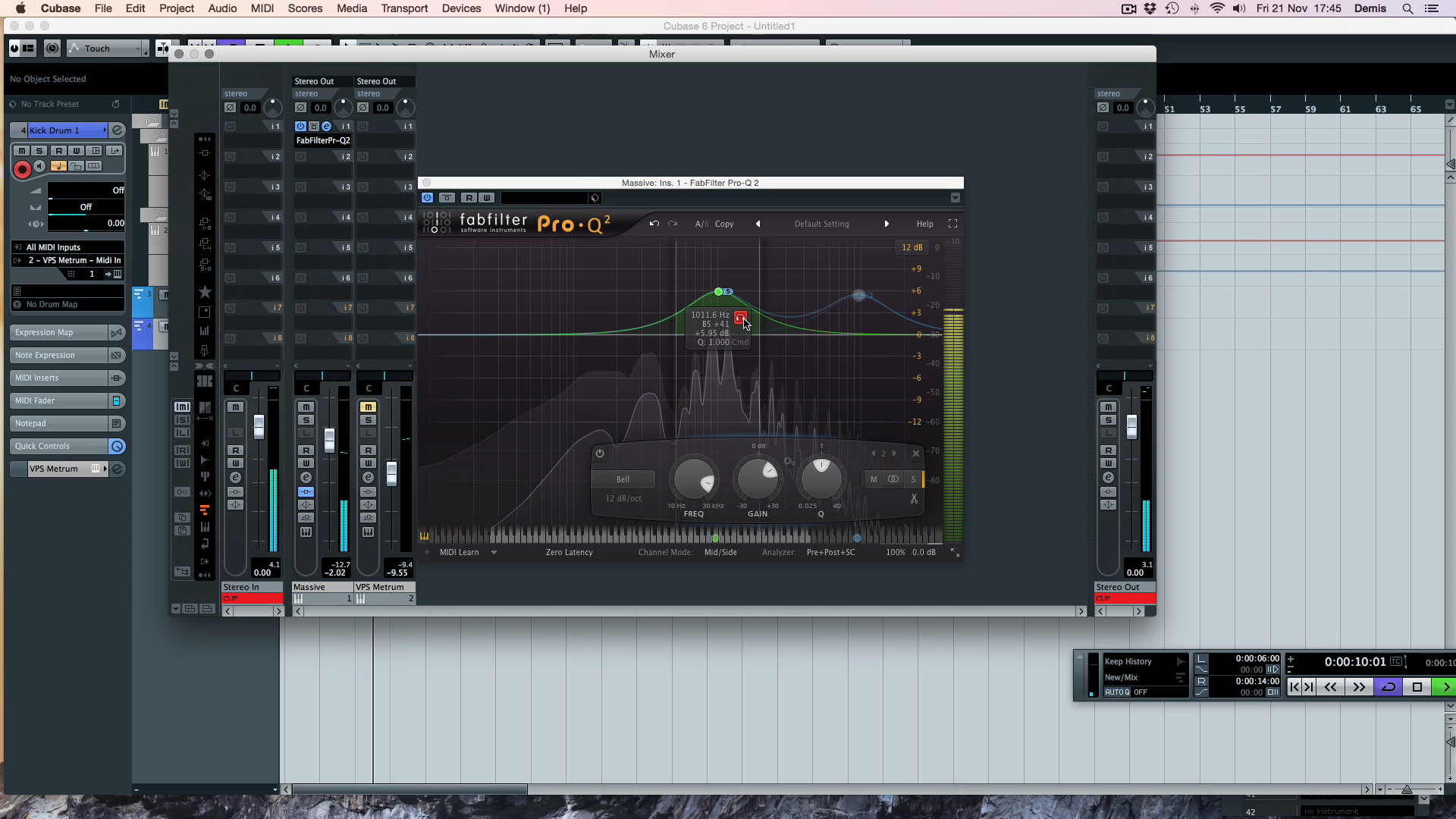
click(743, 322)
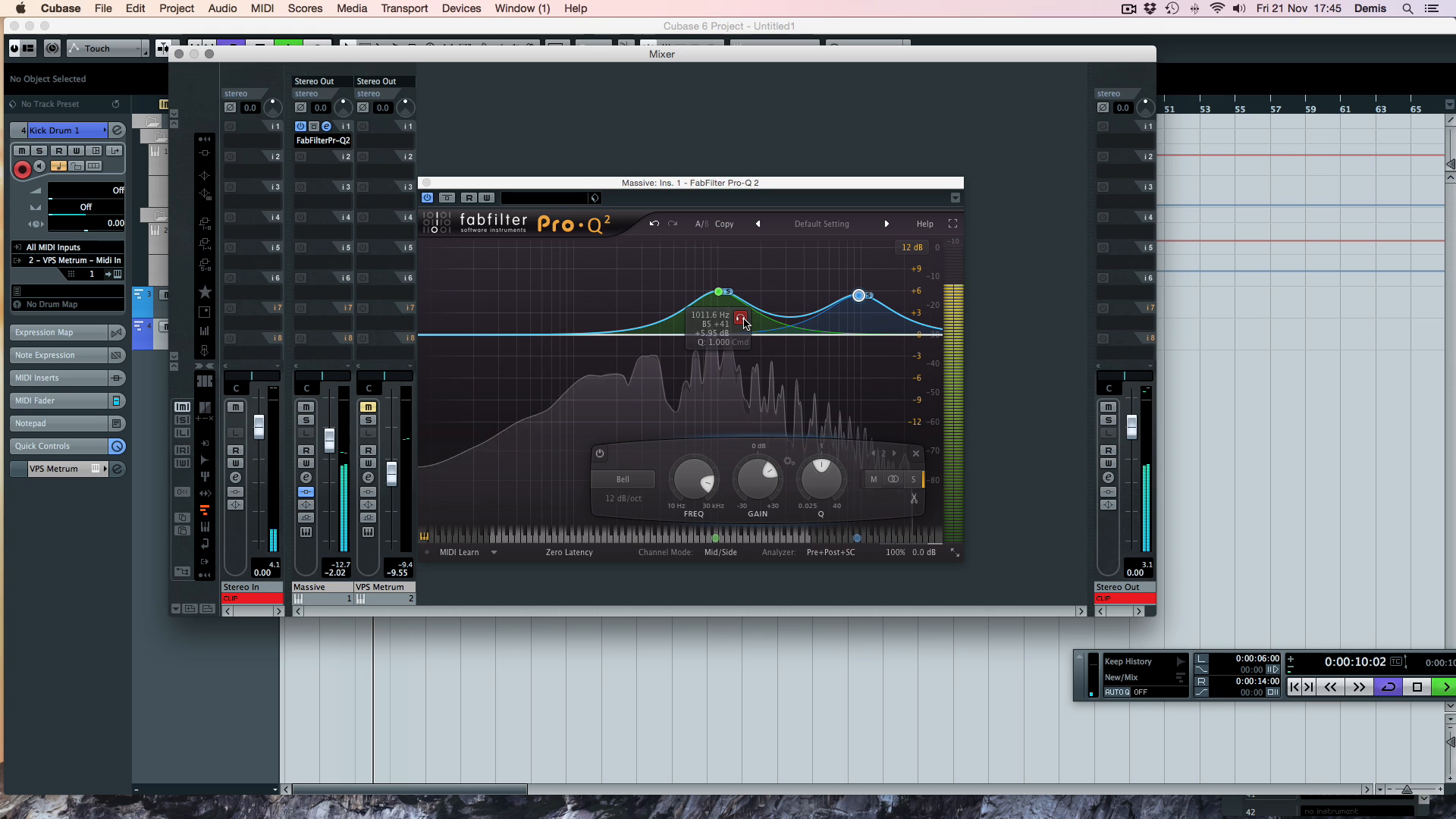
click(448, 198)
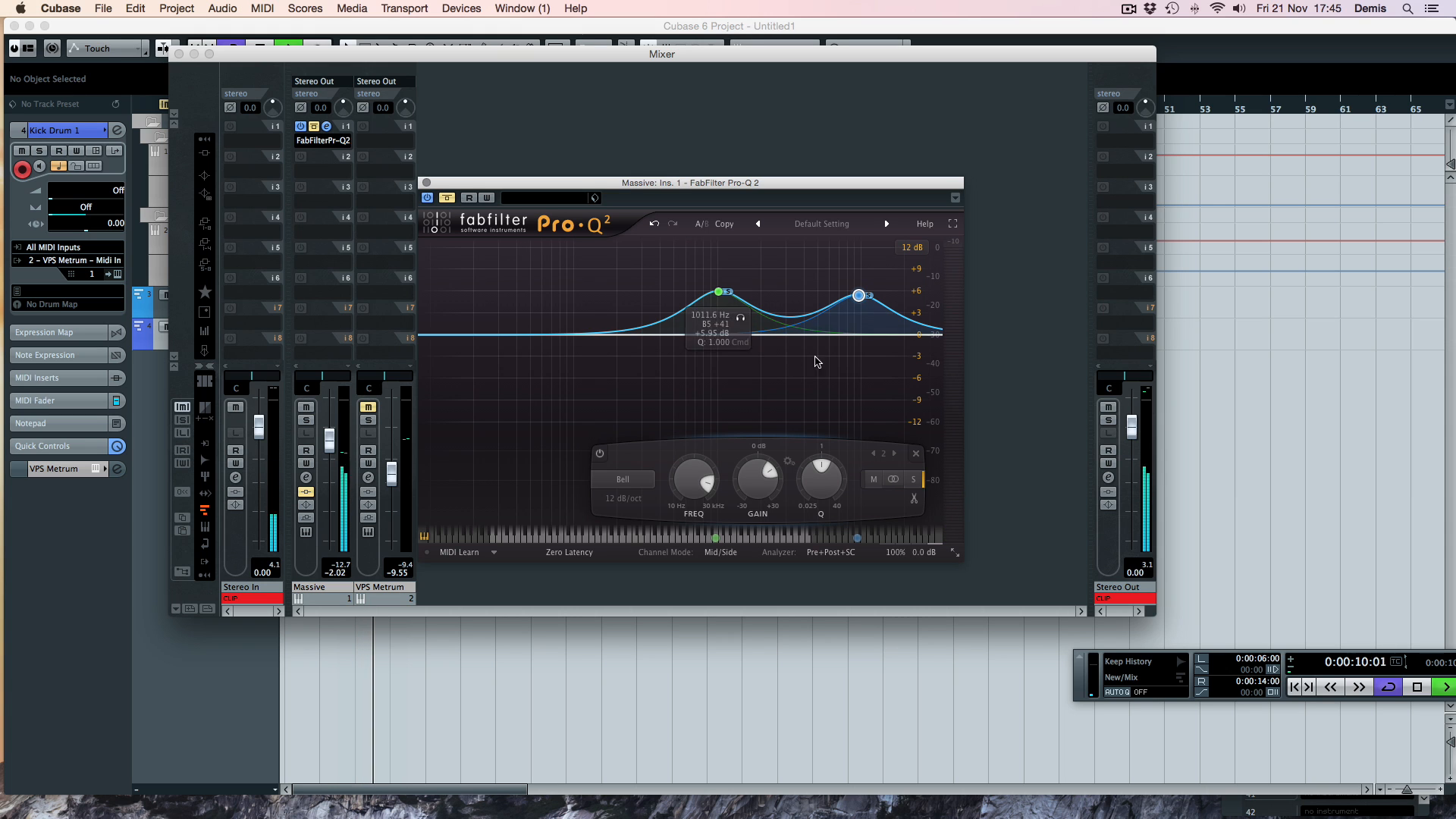
click(449, 200)
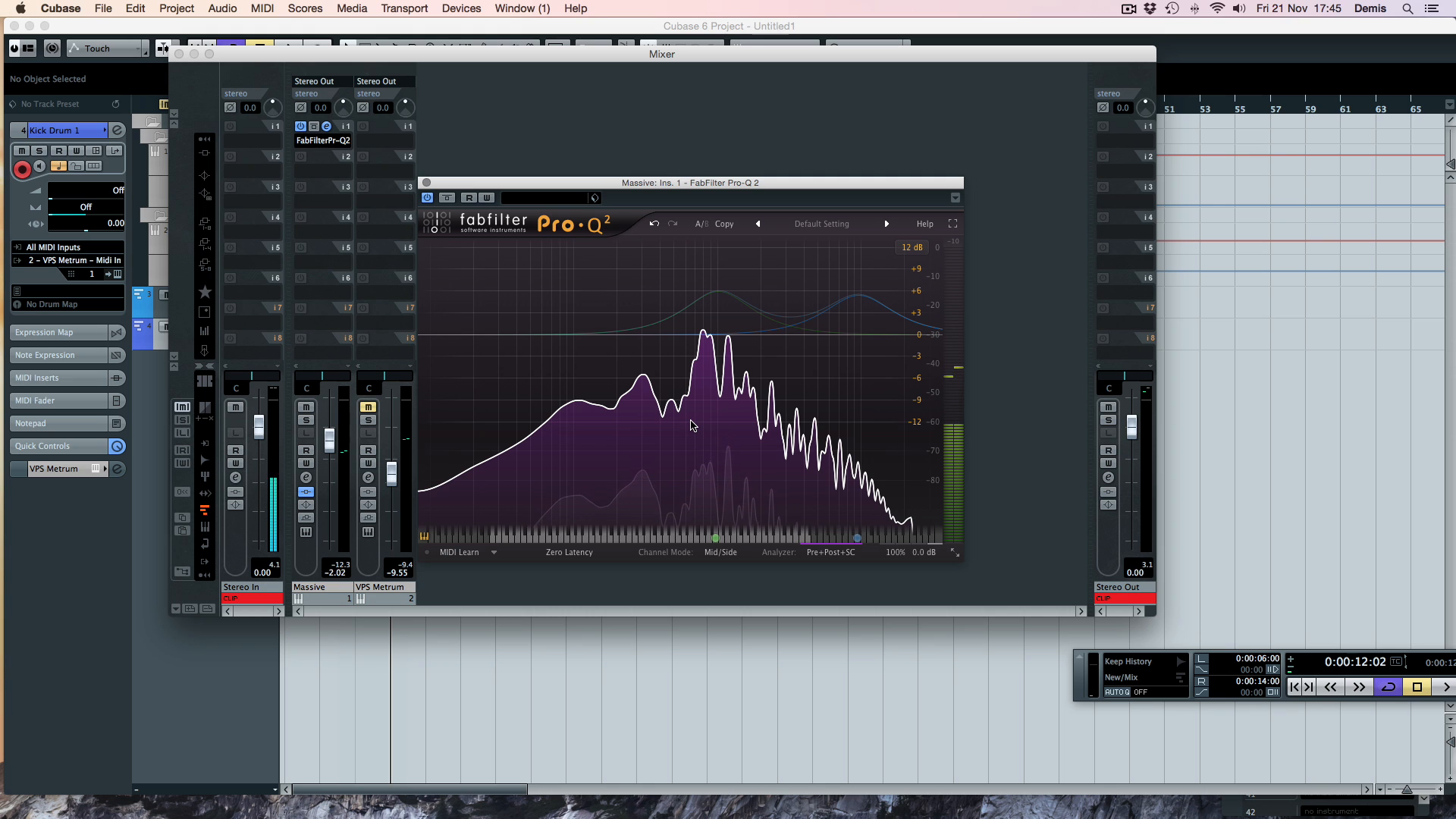
Step: Add a low cut band on Massive's mid channel and sweep its cutoff through the spectrum, trying about 150 Hz
key(space)
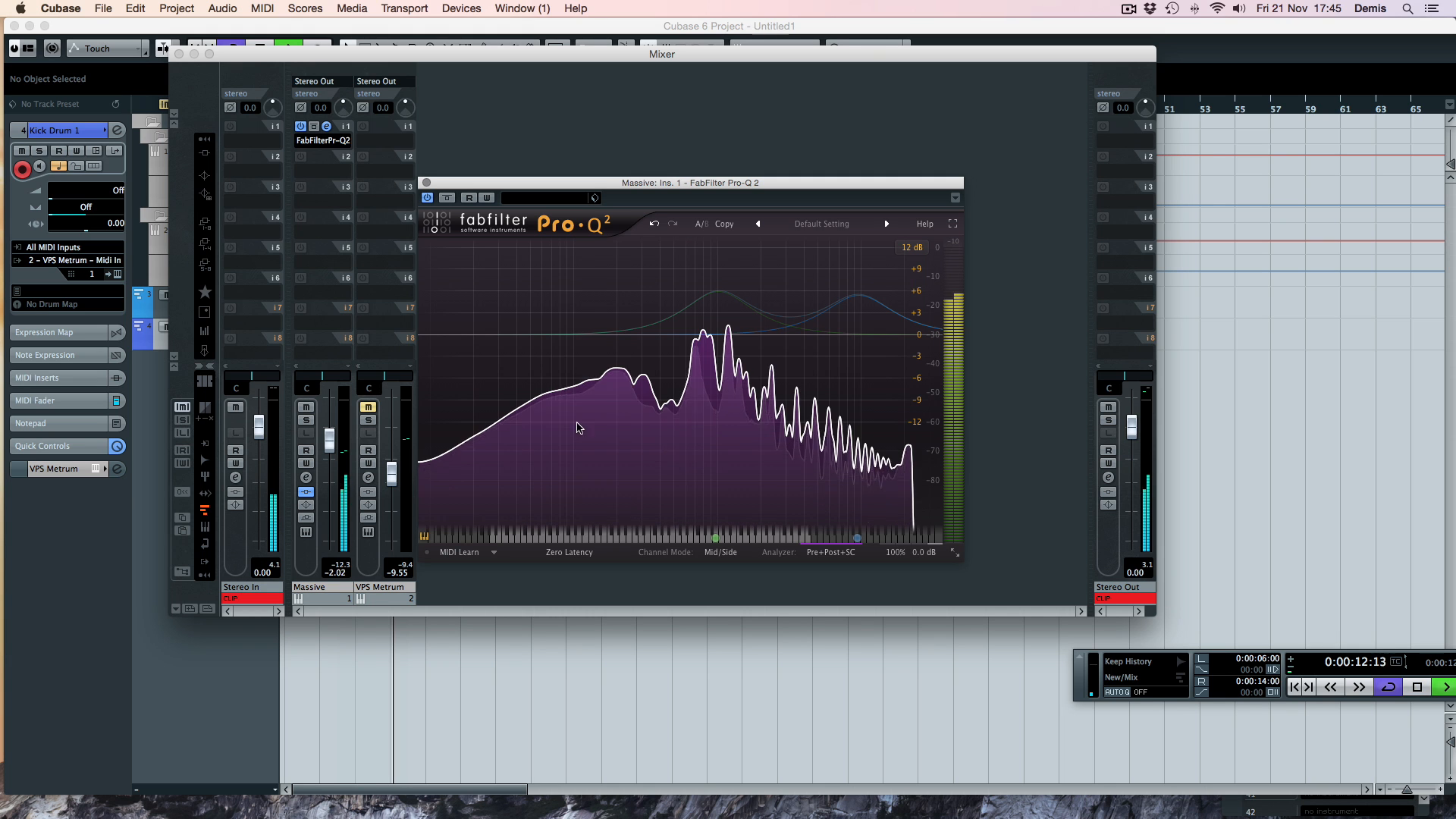
double_click(432, 334)
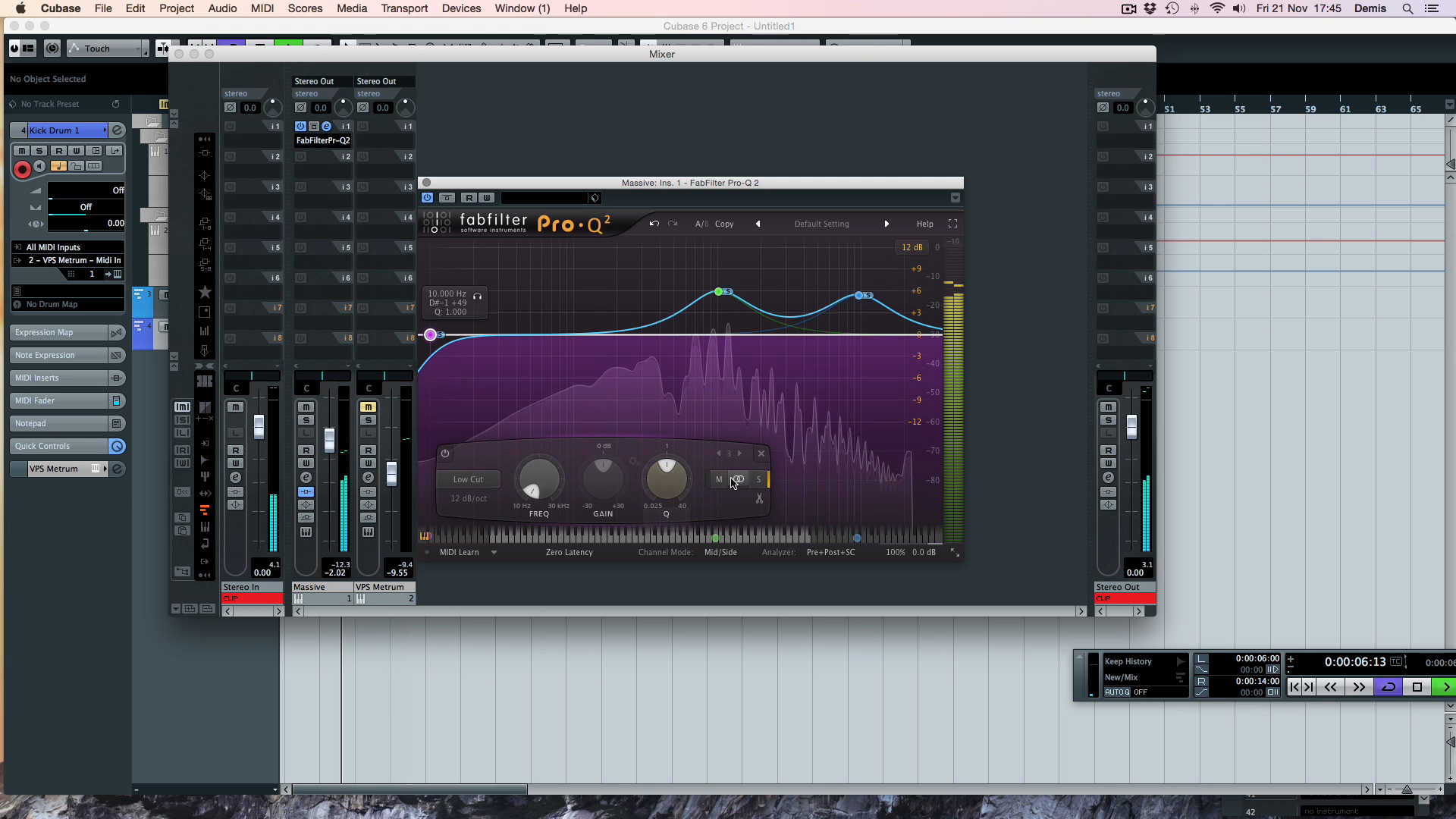
drag(430, 335, 840, 350)
drag(733, 348, 588, 343)
drag(598, 340, 599, 339)
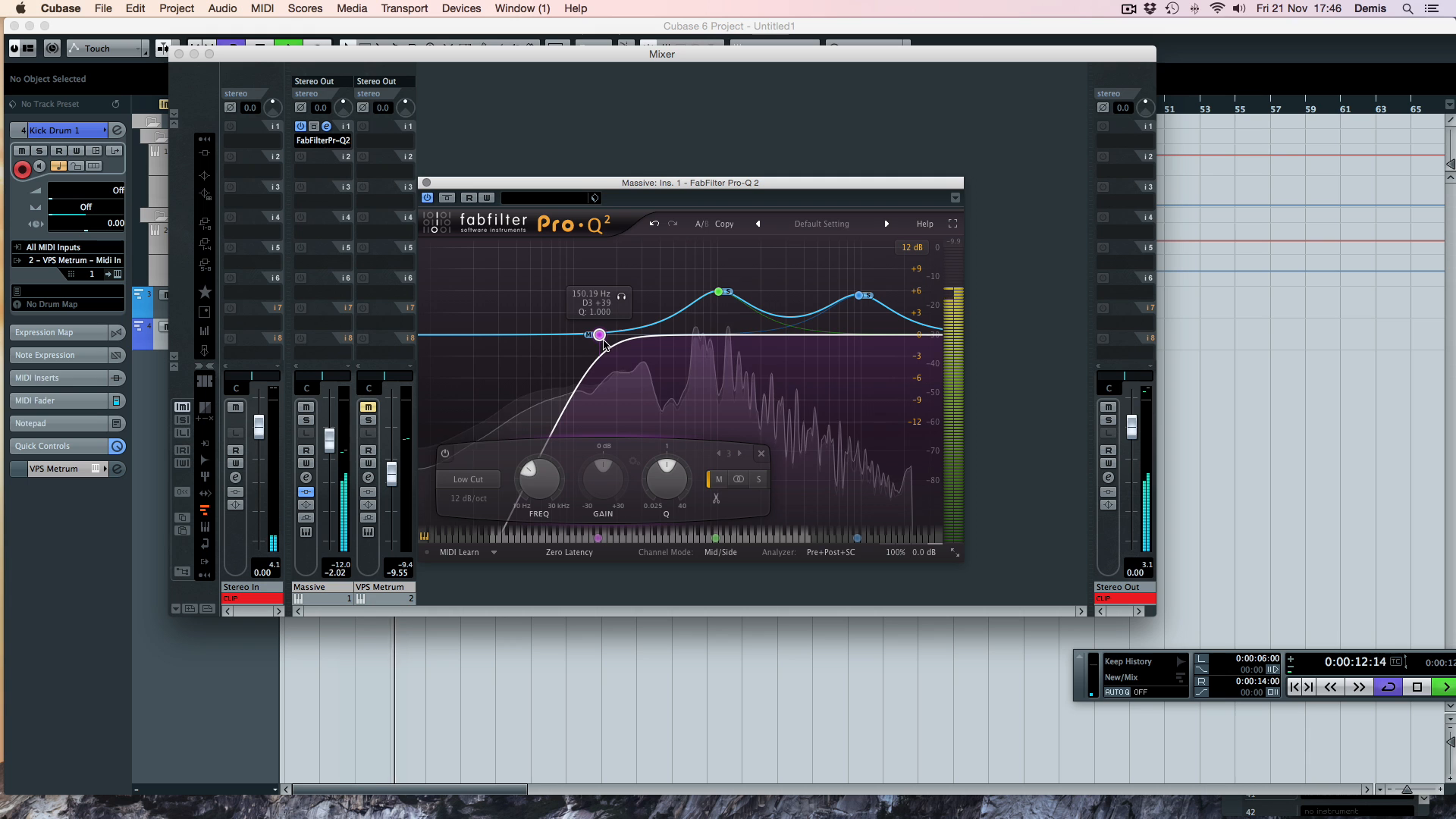
drag(597, 339, 446, 338)
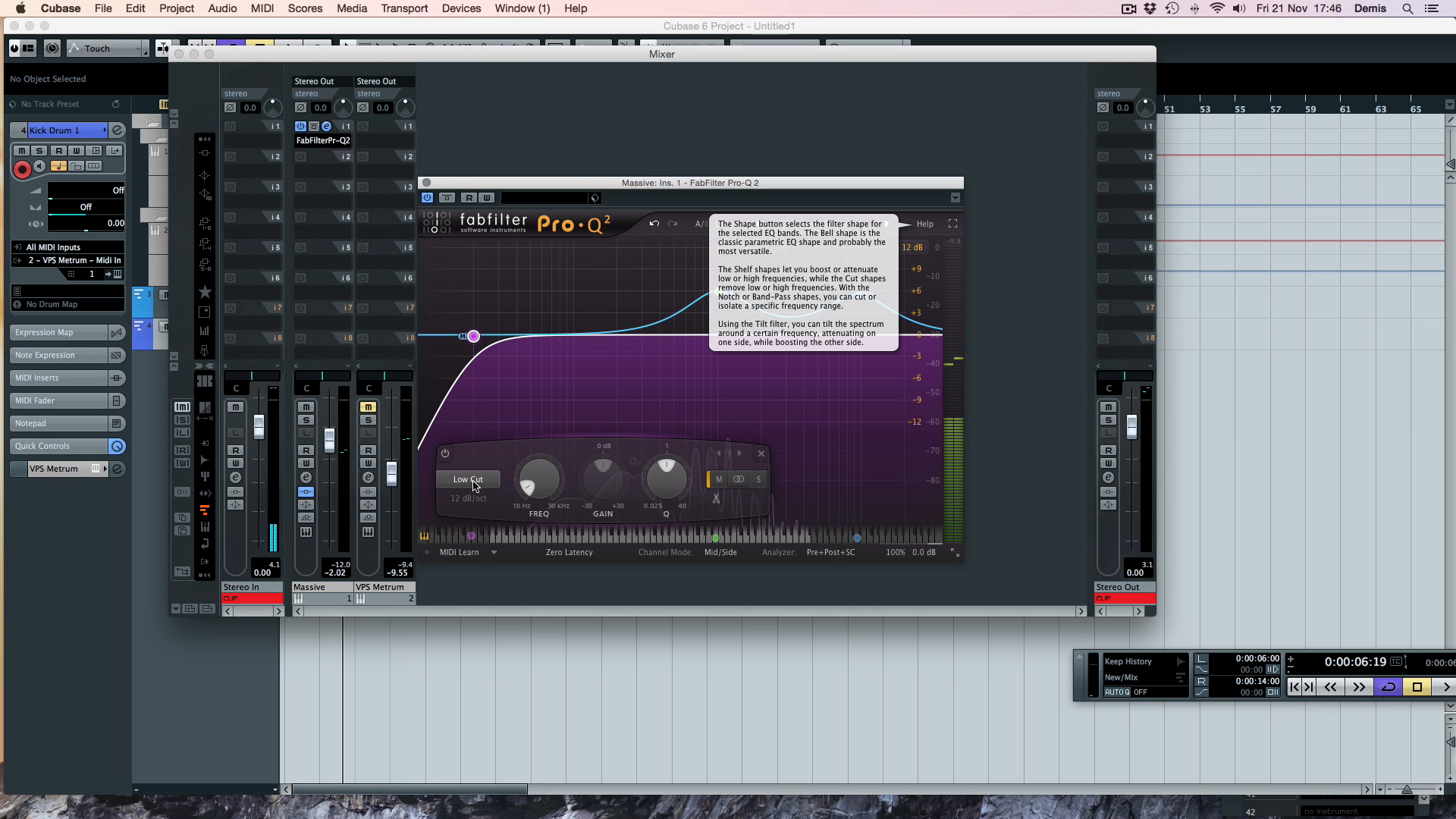
Step: Switch the mid low cut band off and on for comparison and delete it
click(445, 454)
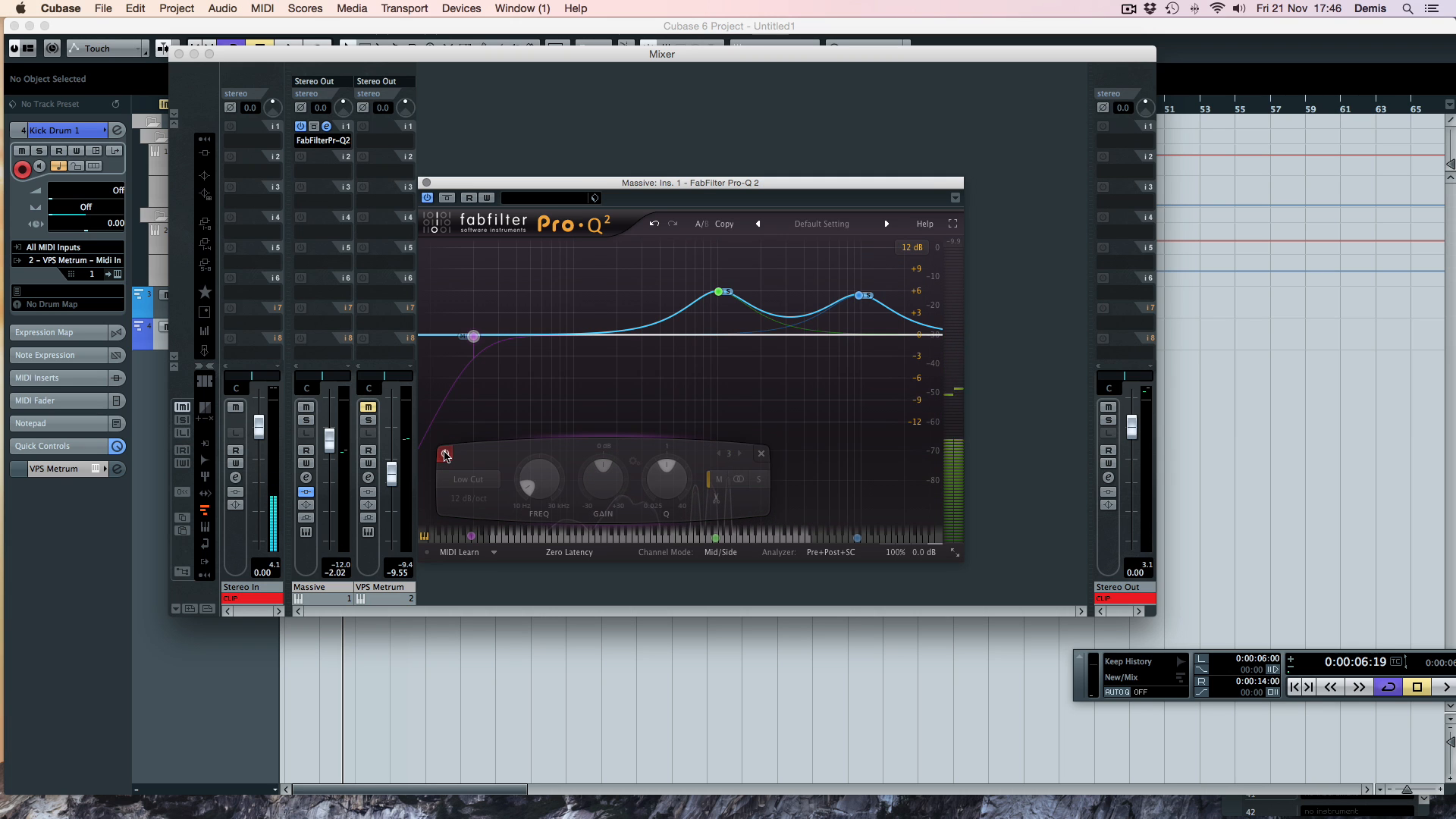
click(446, 453)
click(761, 454)
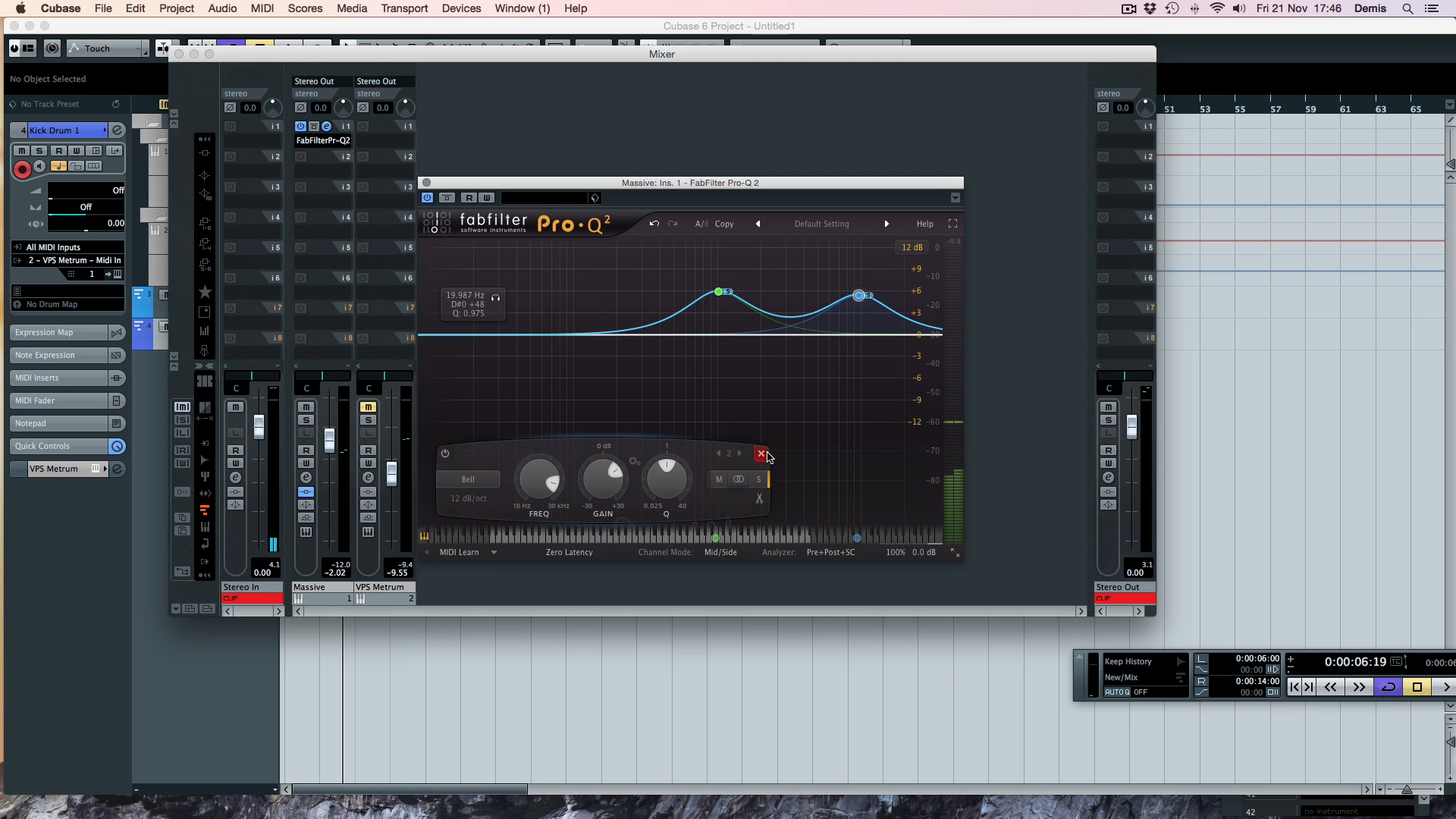
Step: Unmute the VPS Metrum channel, mute the Massive channel and start playback to hear the kick alone
click(858, 295)
click(559, 696)
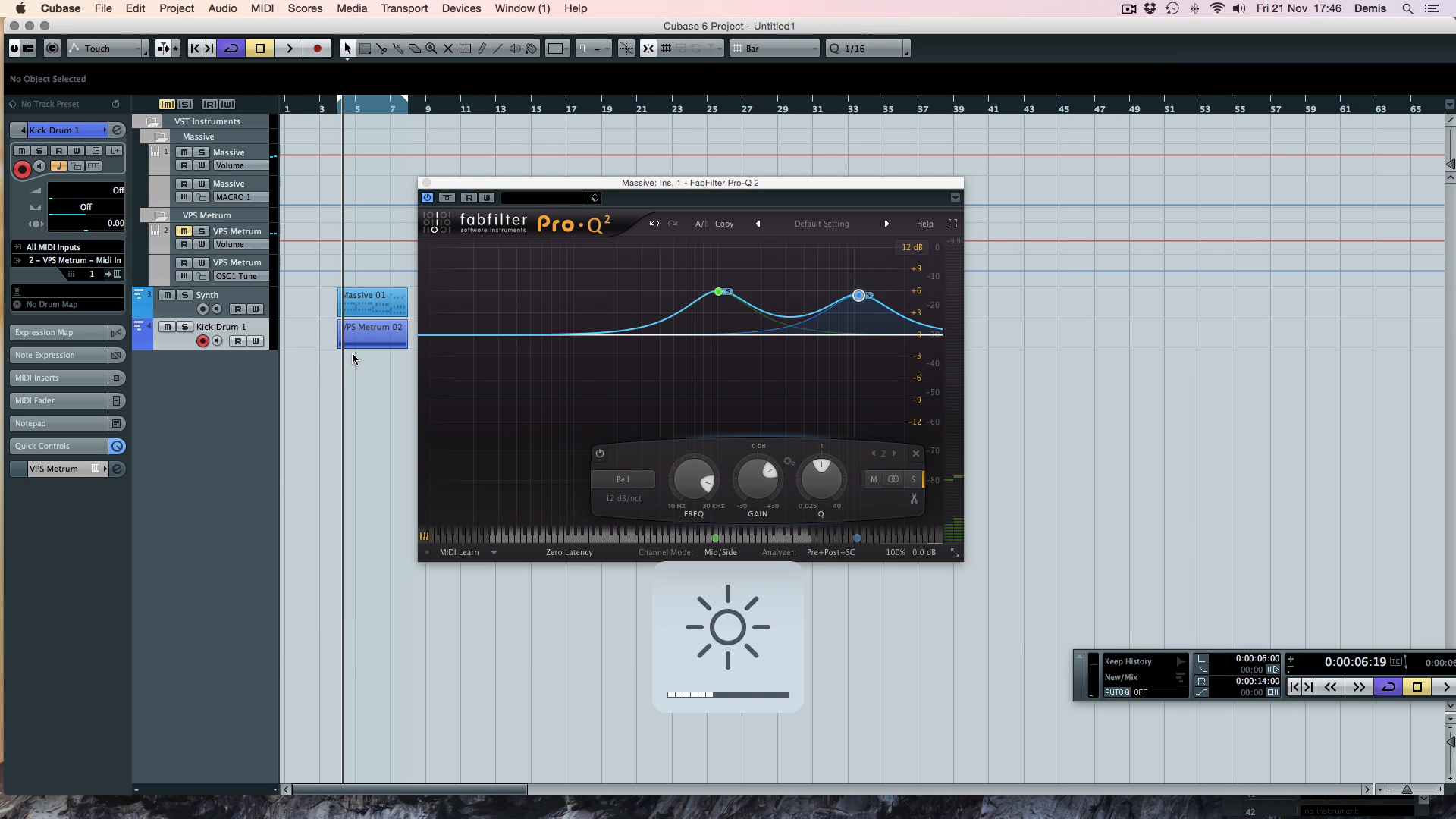
key(F3)
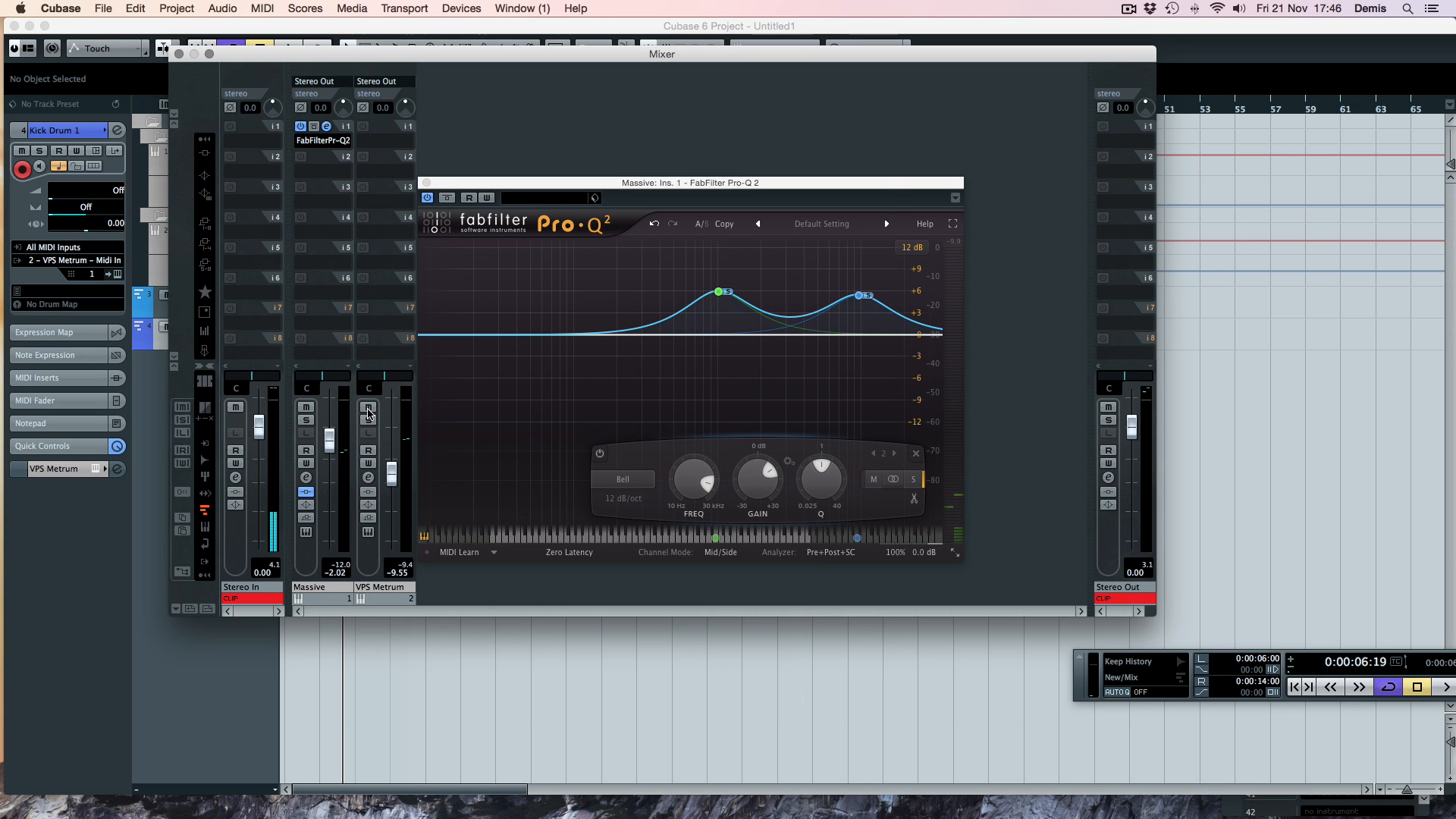
key(space)
click(307, 408)
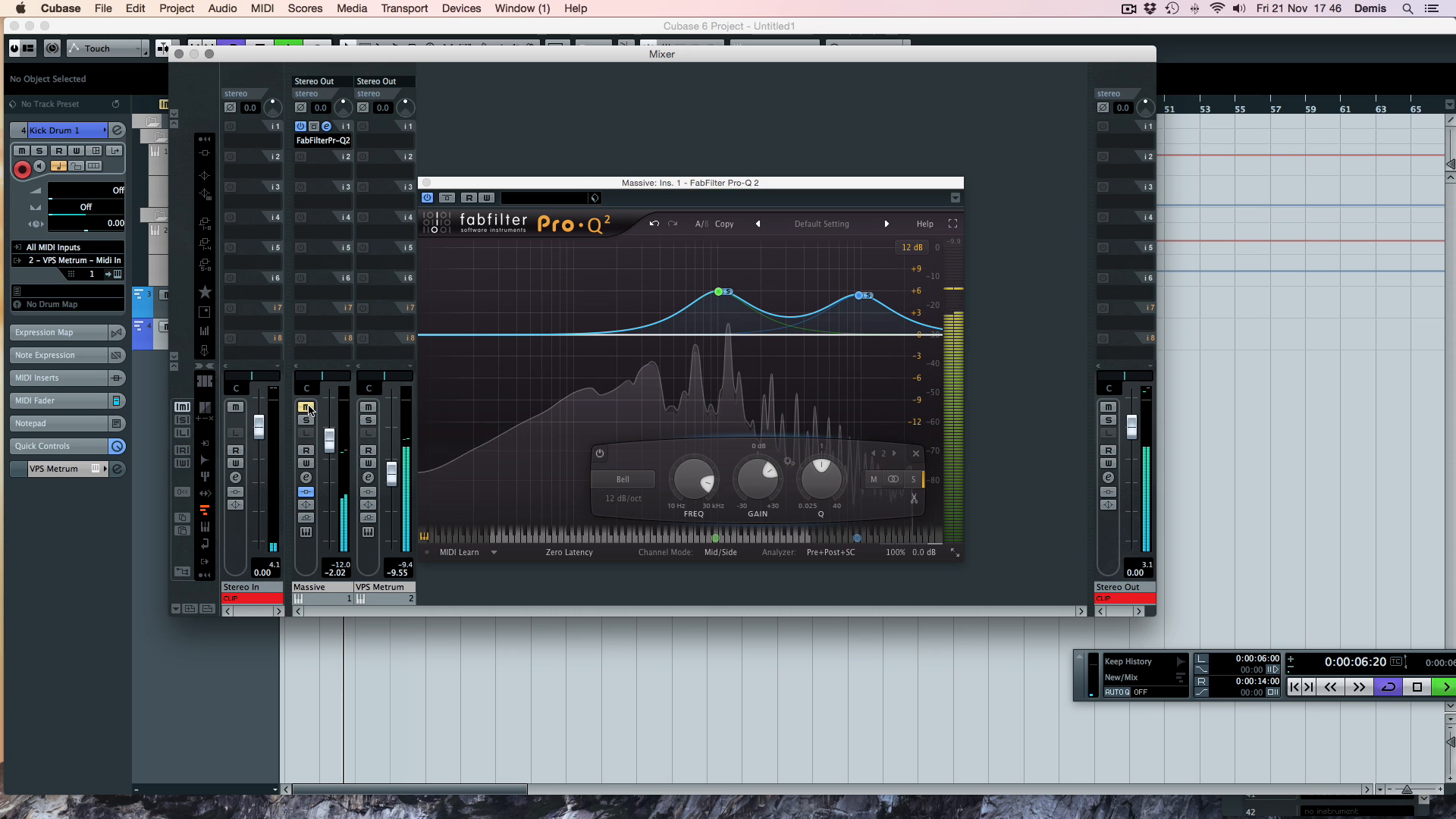
Step: Insert FabFilter Pro-Q 2 in the VPS Metrum channel's first insert slot and set its channel mode to Mid/Side
click(426, 183)
click(379, 141)
mouse_move(531, 169)
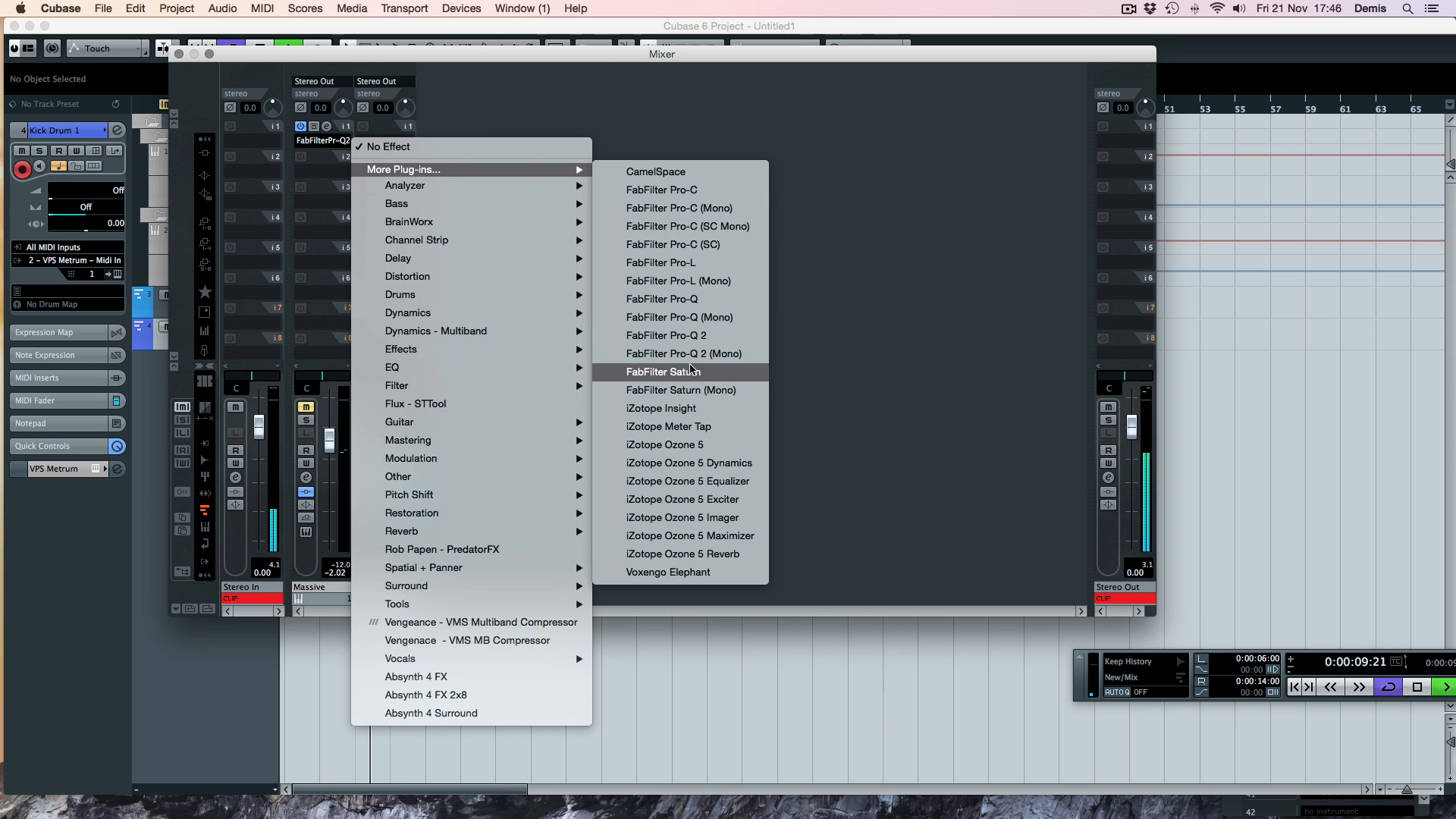
click(699, 336)
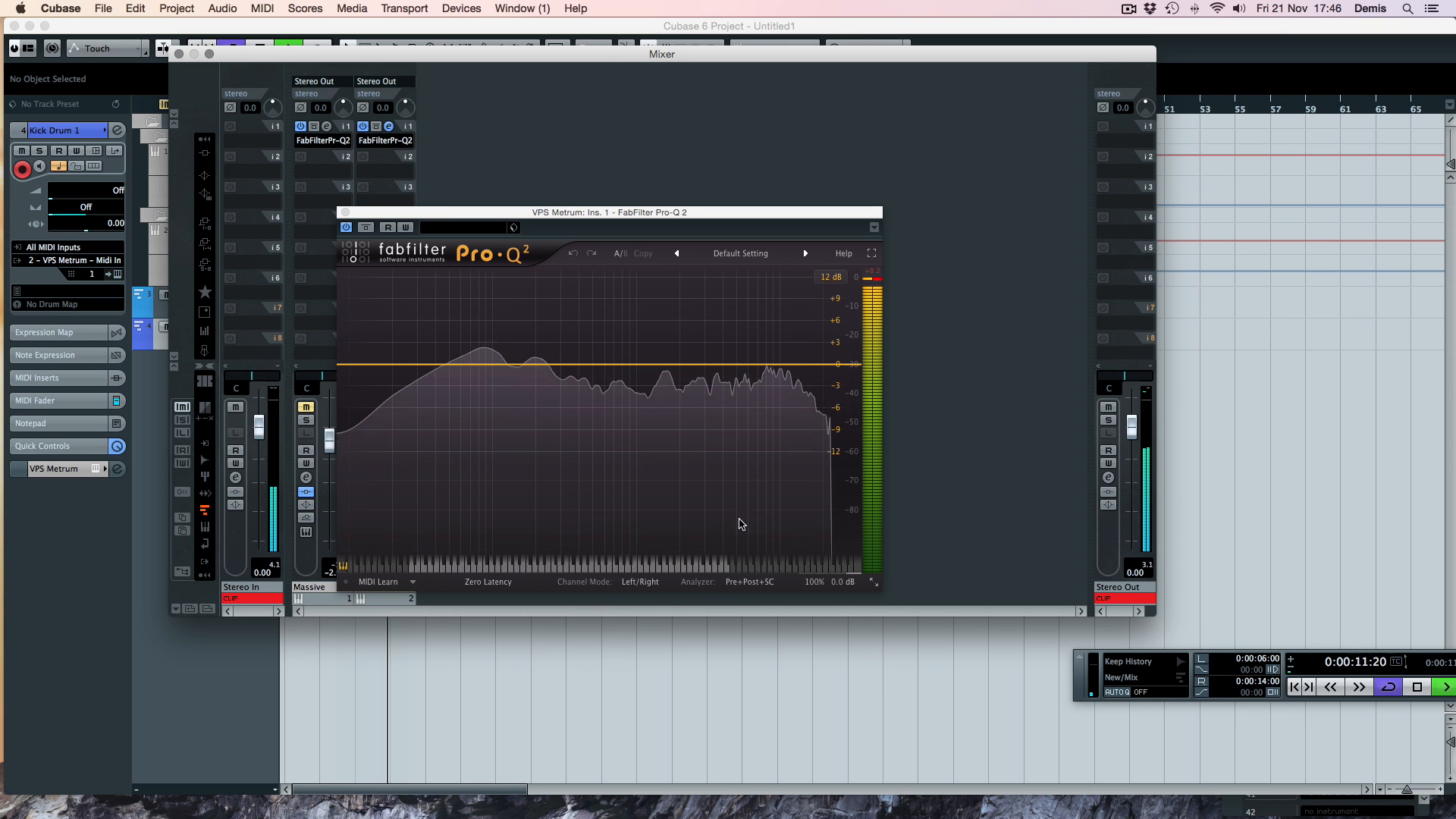
click(637, 583)
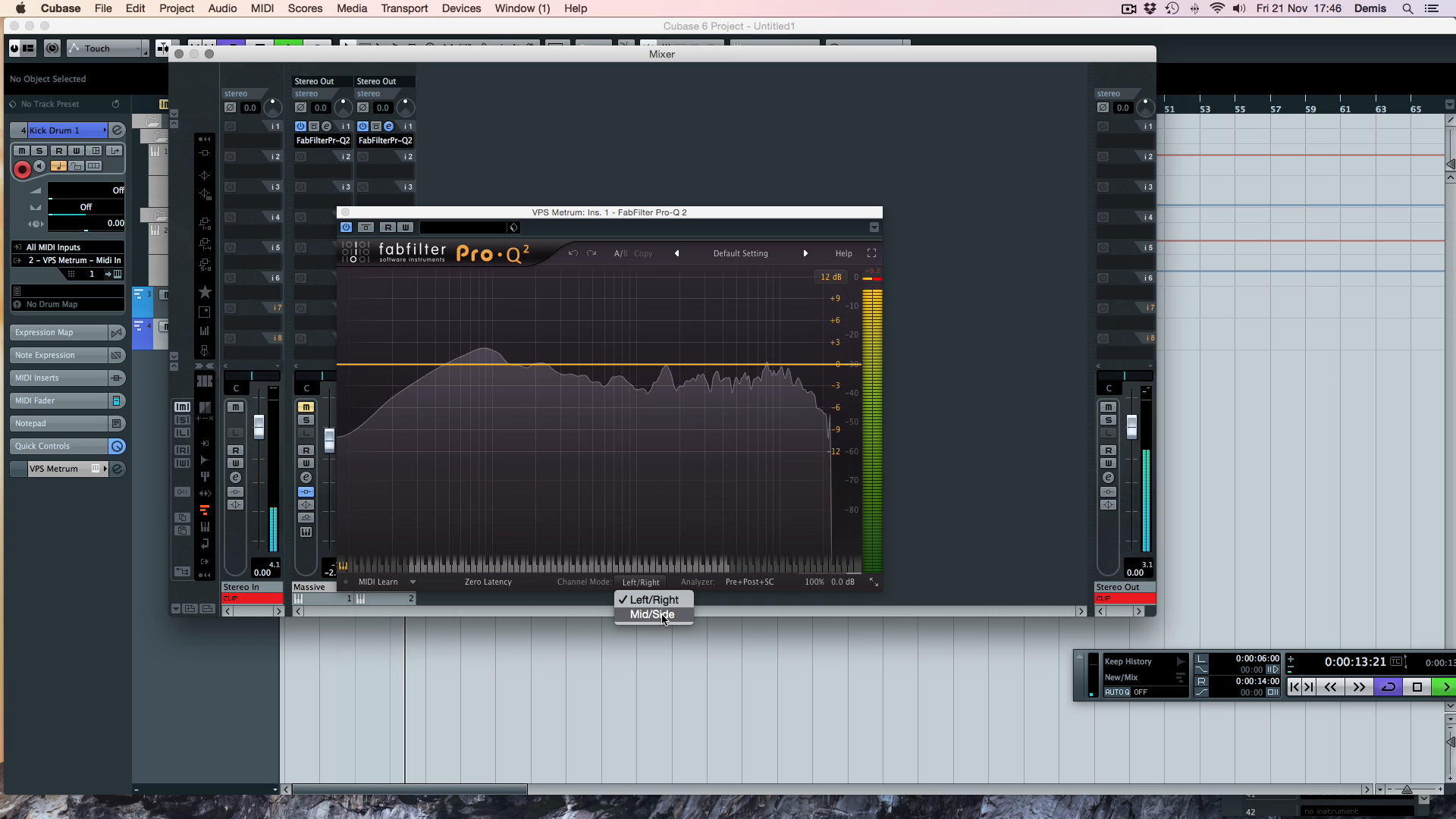
click(667, 615)
Step: Add a side-only low cut band to the VPS Metrum equalizer with its cutoff at about 165 Hz
click(349, 364)
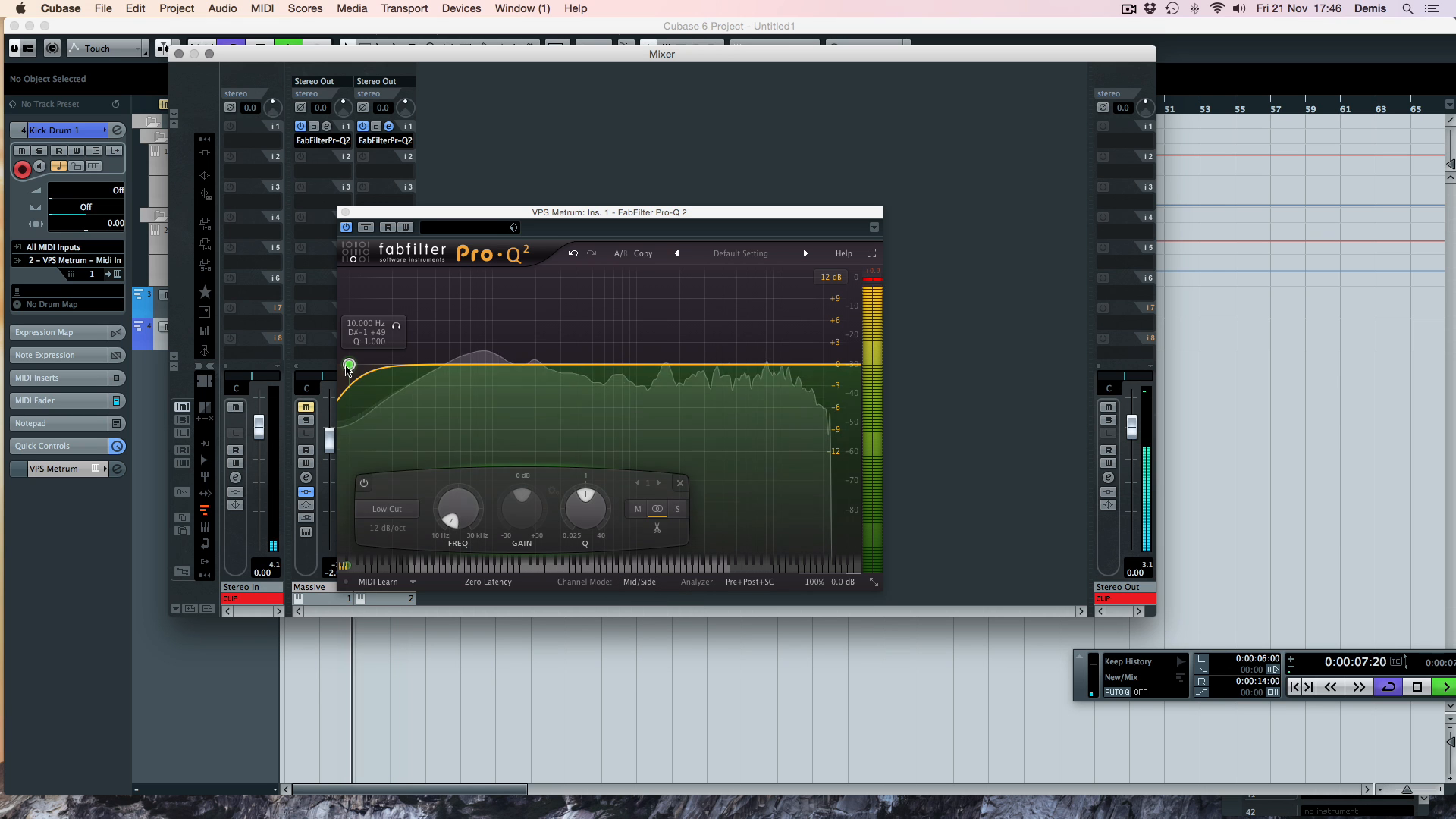
click(676, 508)
drag(349, 364, 384, 366)
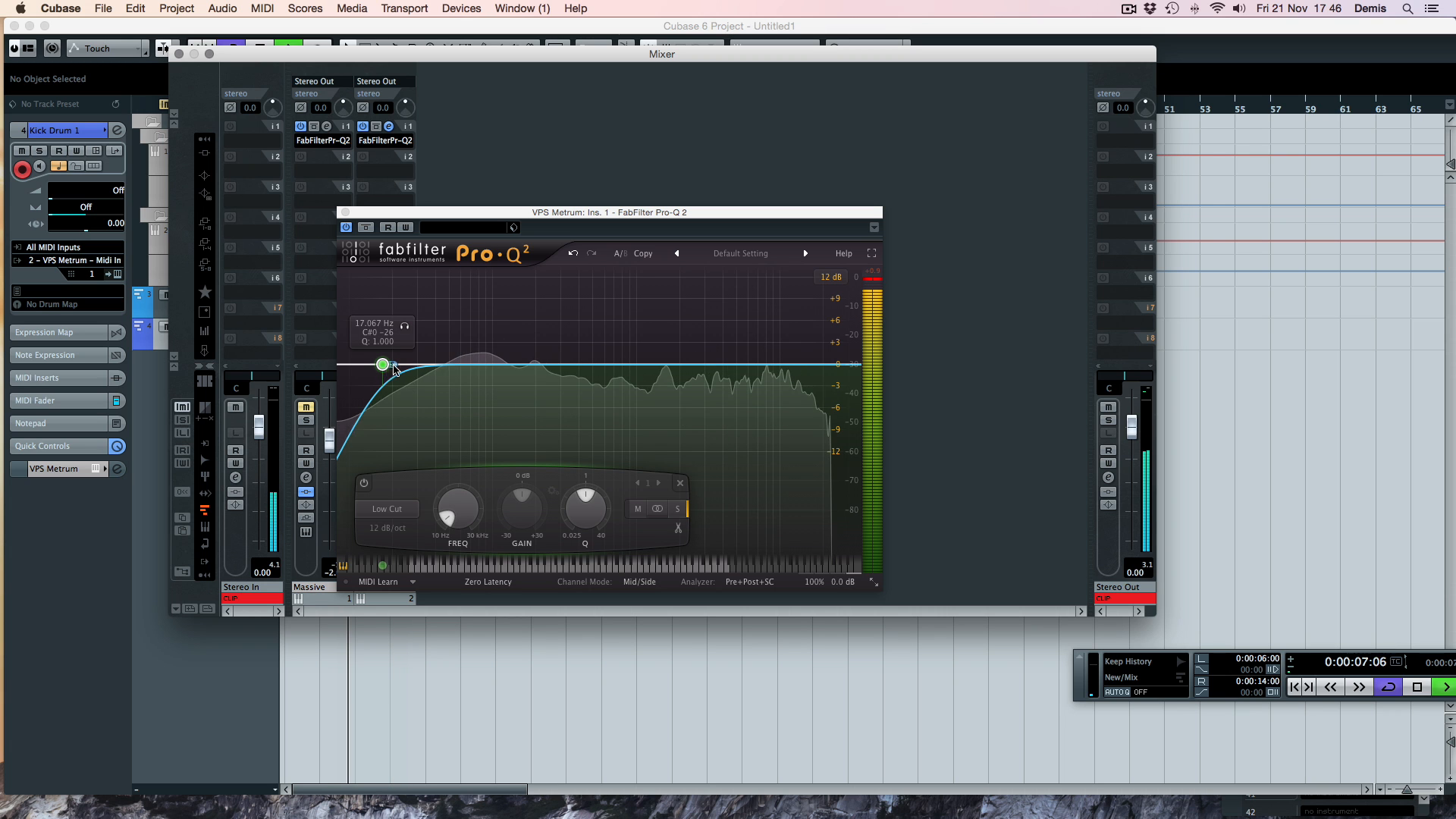
drag(394, 369, 526, 368)
Step: Audition the side low cut band in isolation and raise its cutoff frequency slightly
click(545, 328)
click(548, 329)
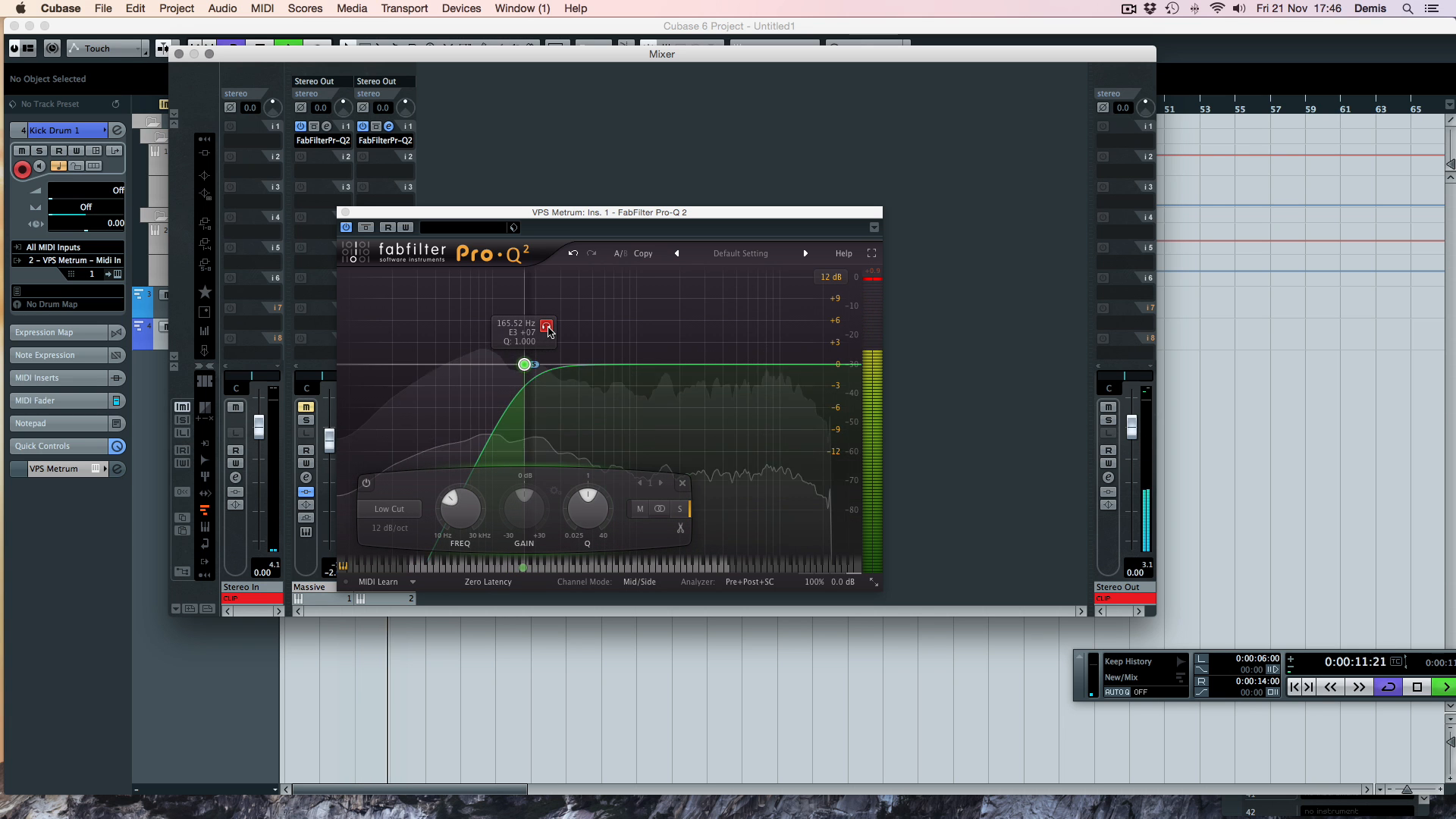
drag(525, 366, 538, 368)
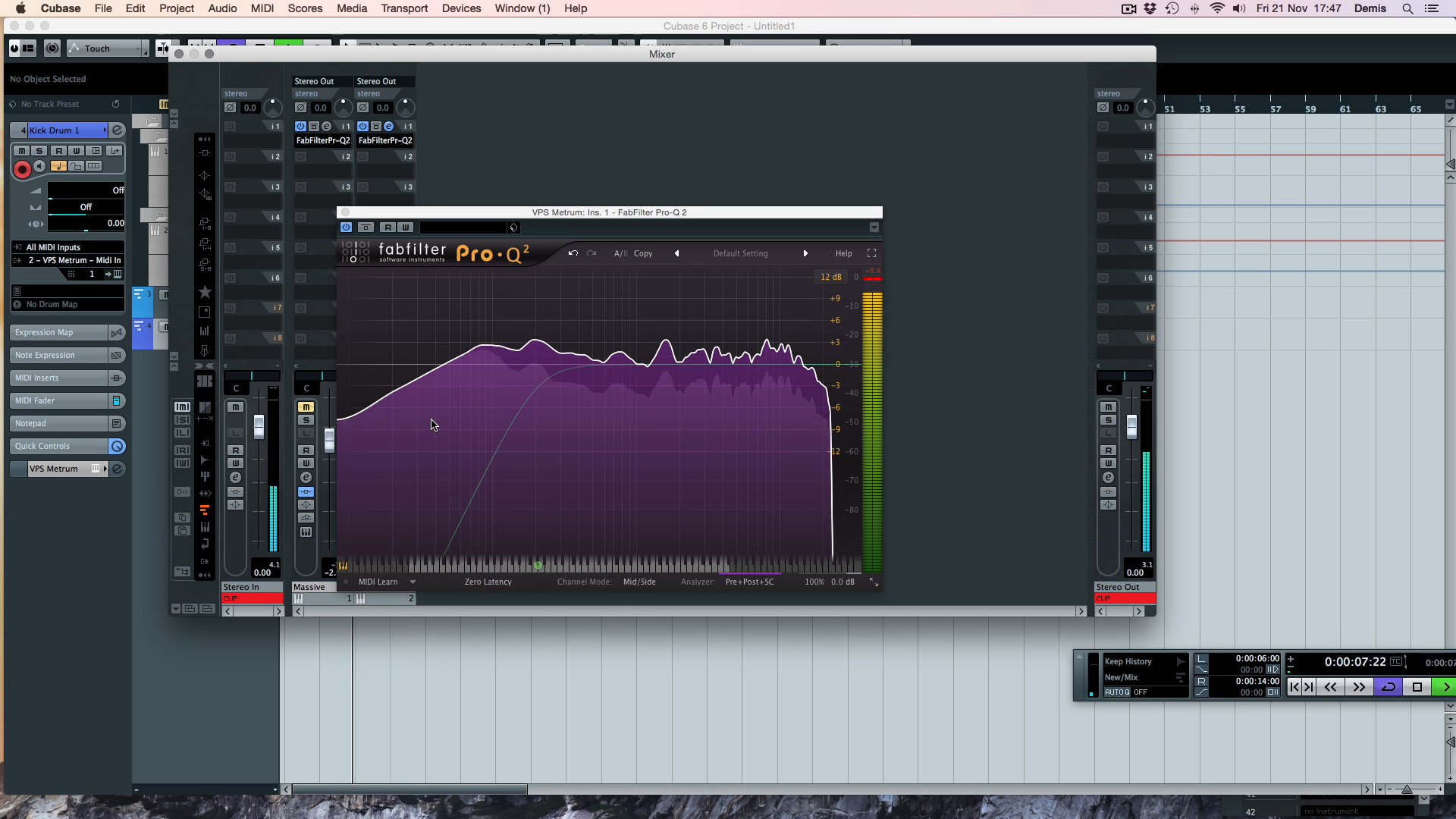
click(537, 365)
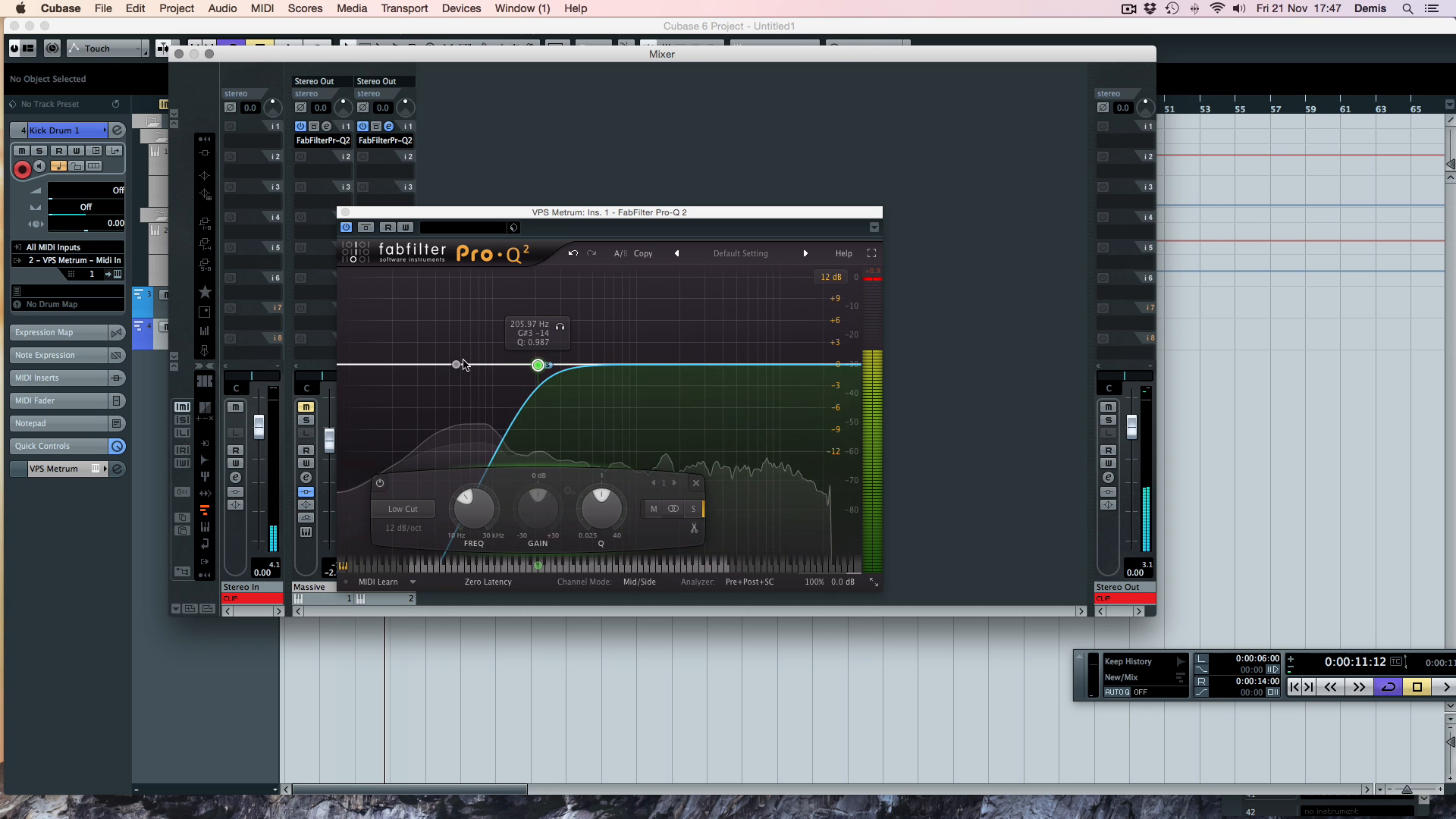
drag(458, 365, 451, 329)
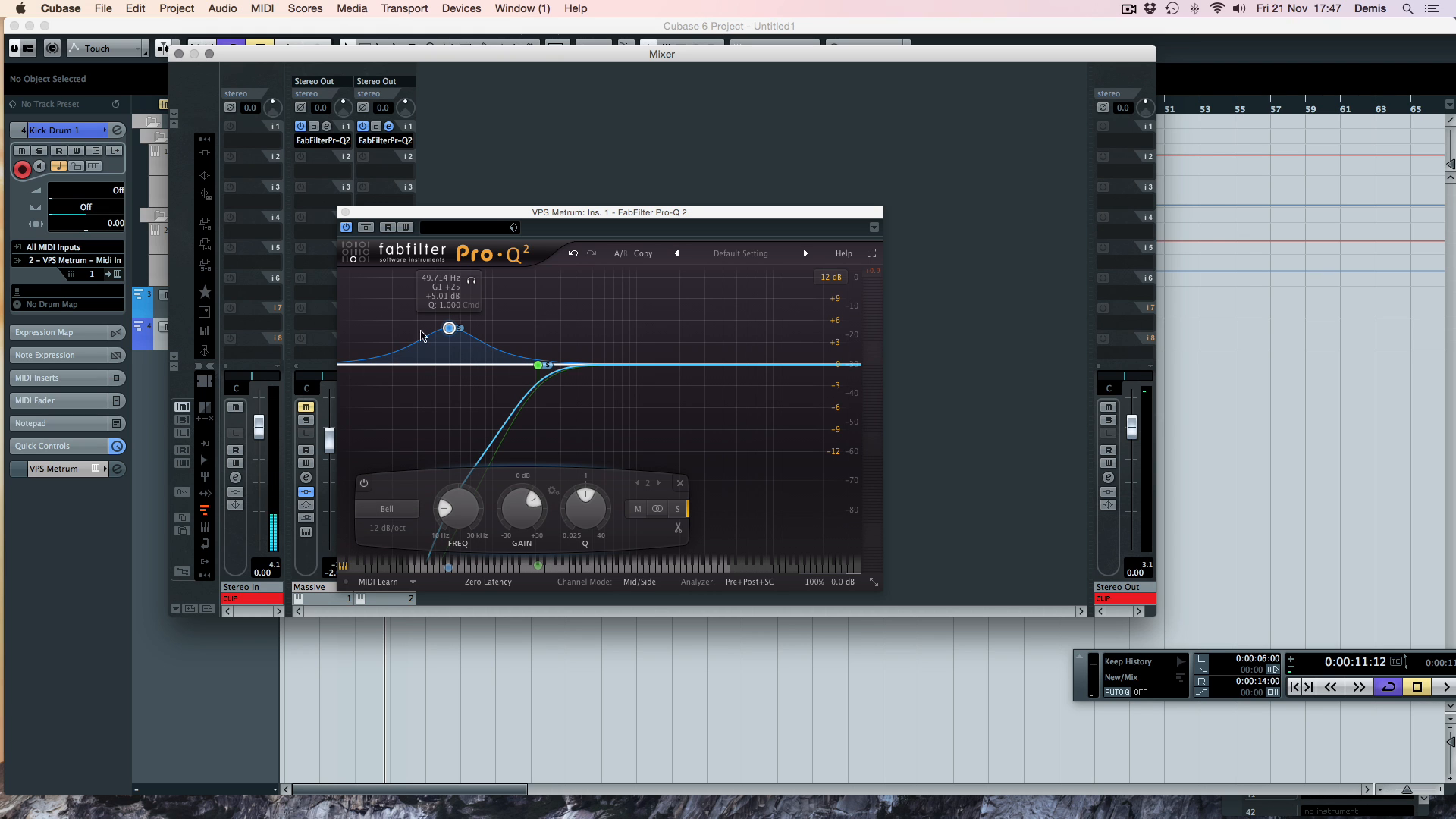
click(674, 486)
Step: Adjust the VPS Metrum side low cut to about 147 Hz, resuming playback, and add a bell band at about 74 Hz
drag(539, 367, 571, 369)
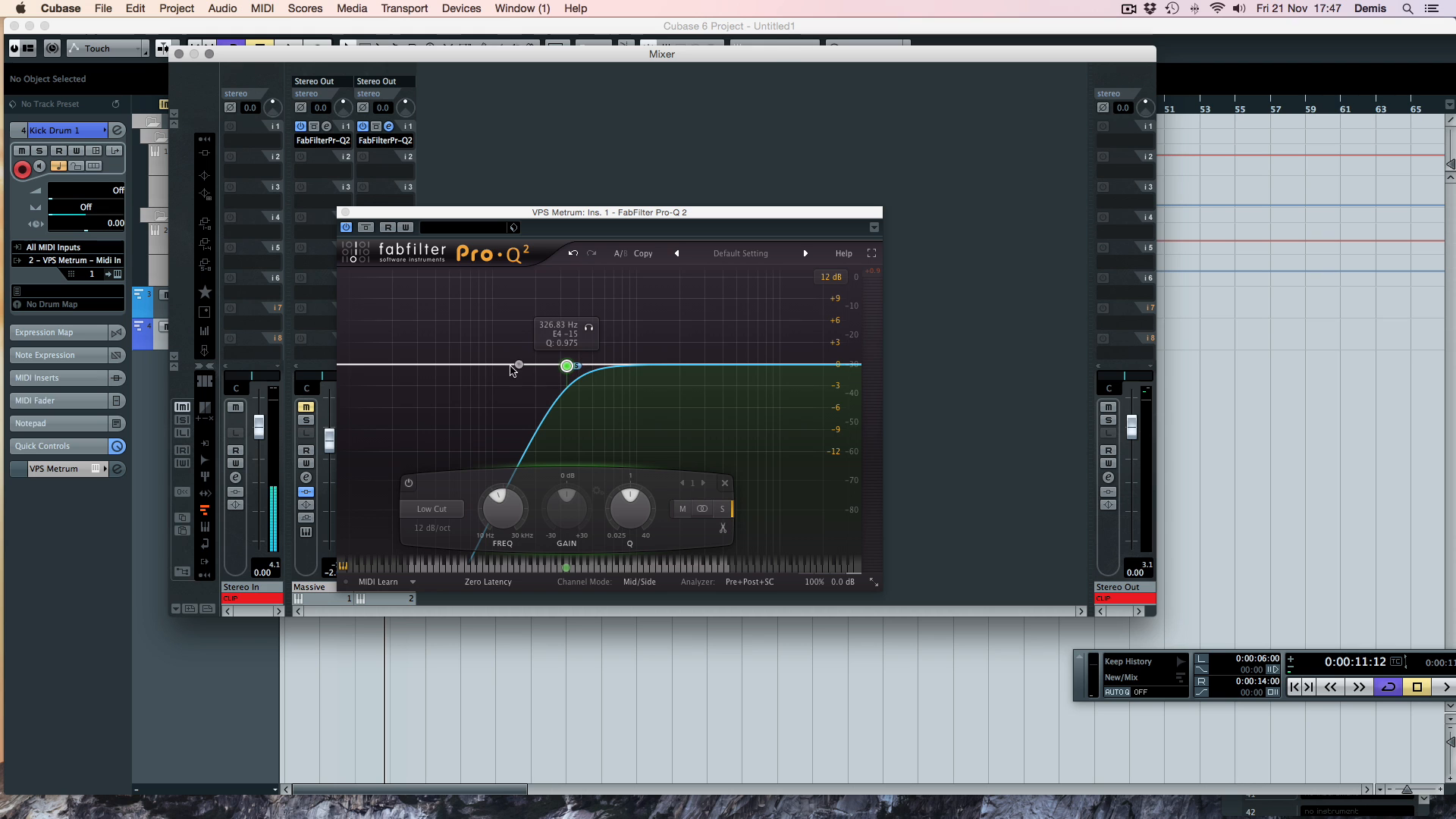
drag(569, 368, 517, 375)
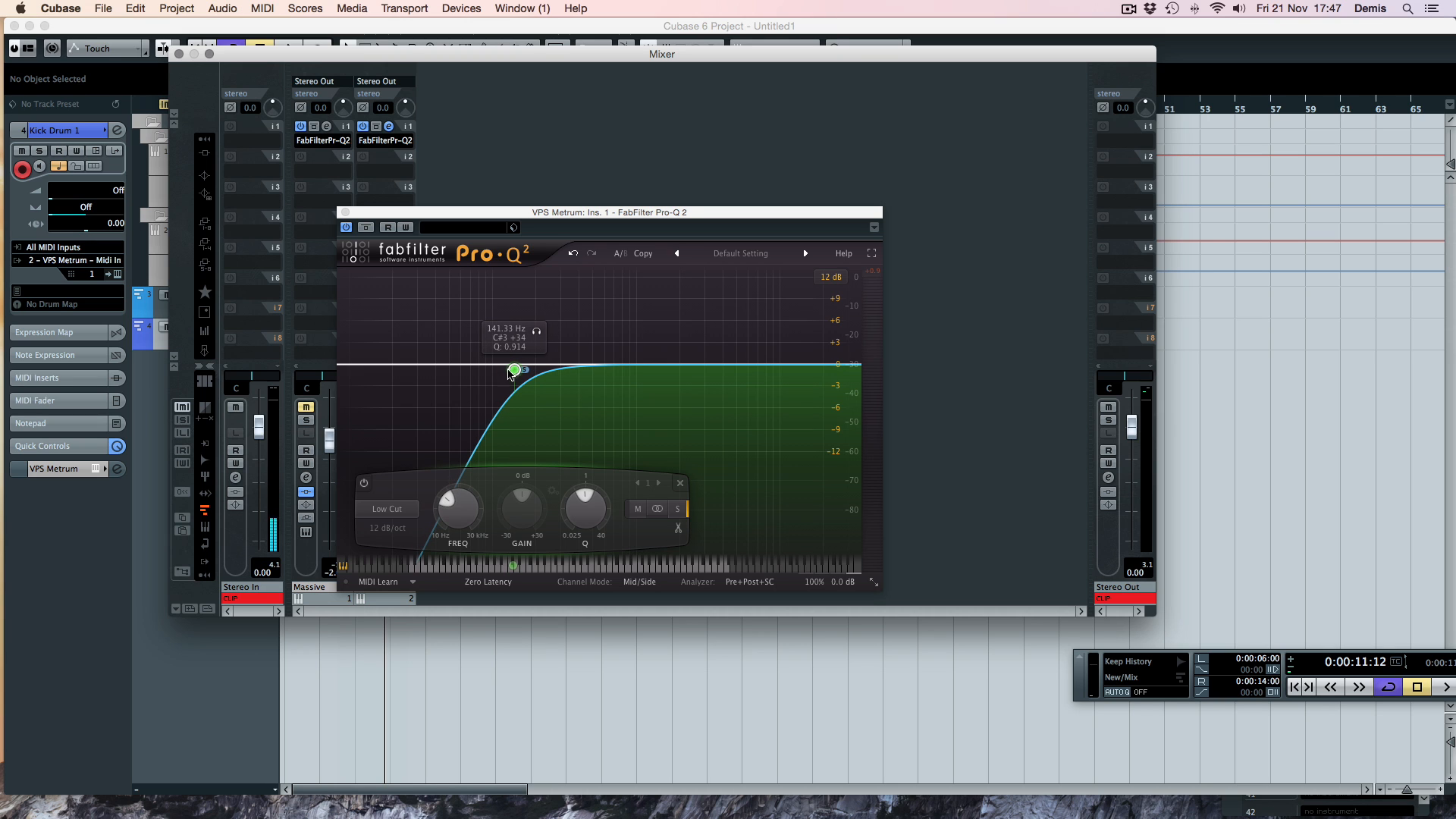
drag(513, 374, 506, 373)
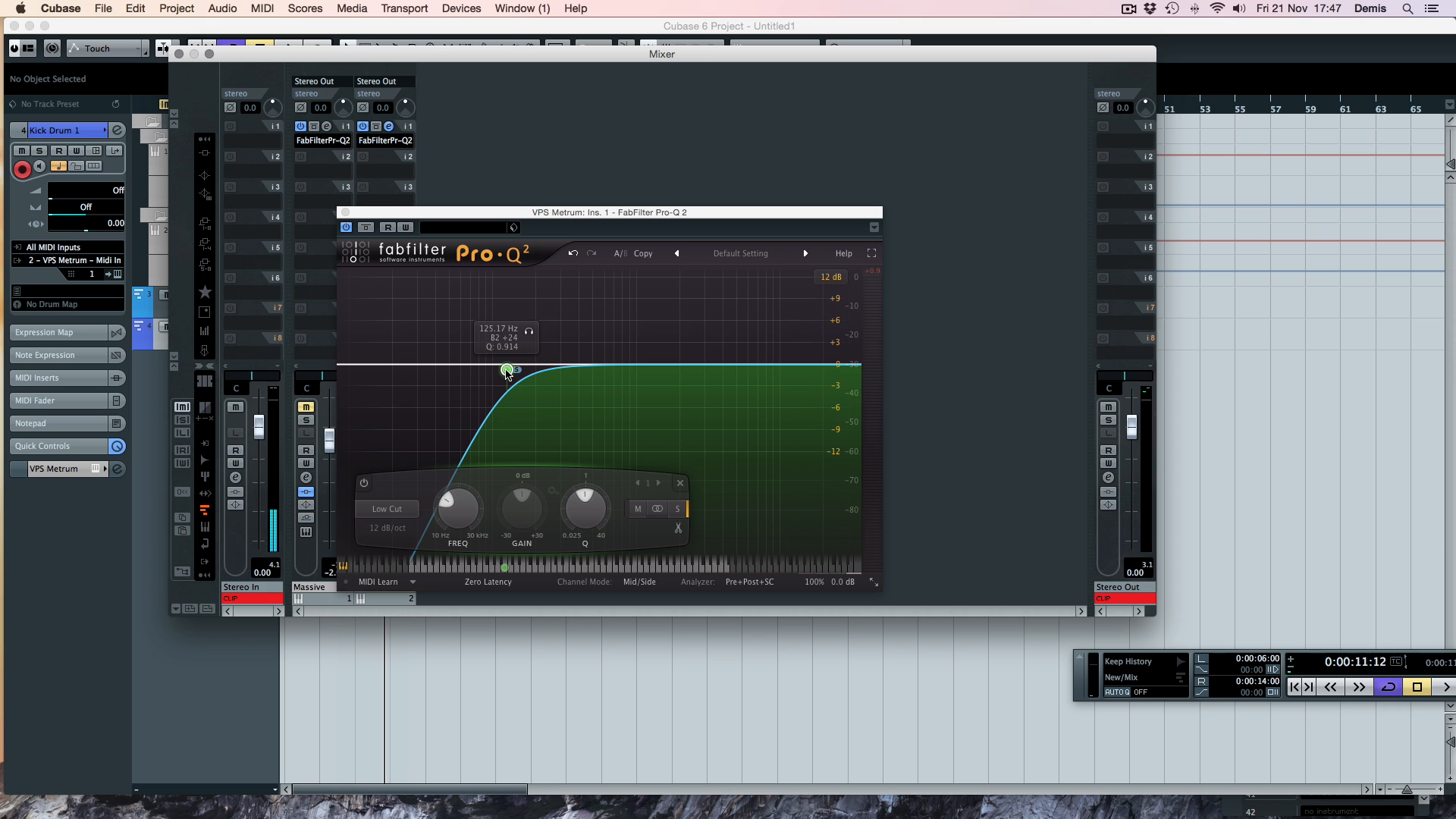
key(space)
drag(510, 371, 521, 373)
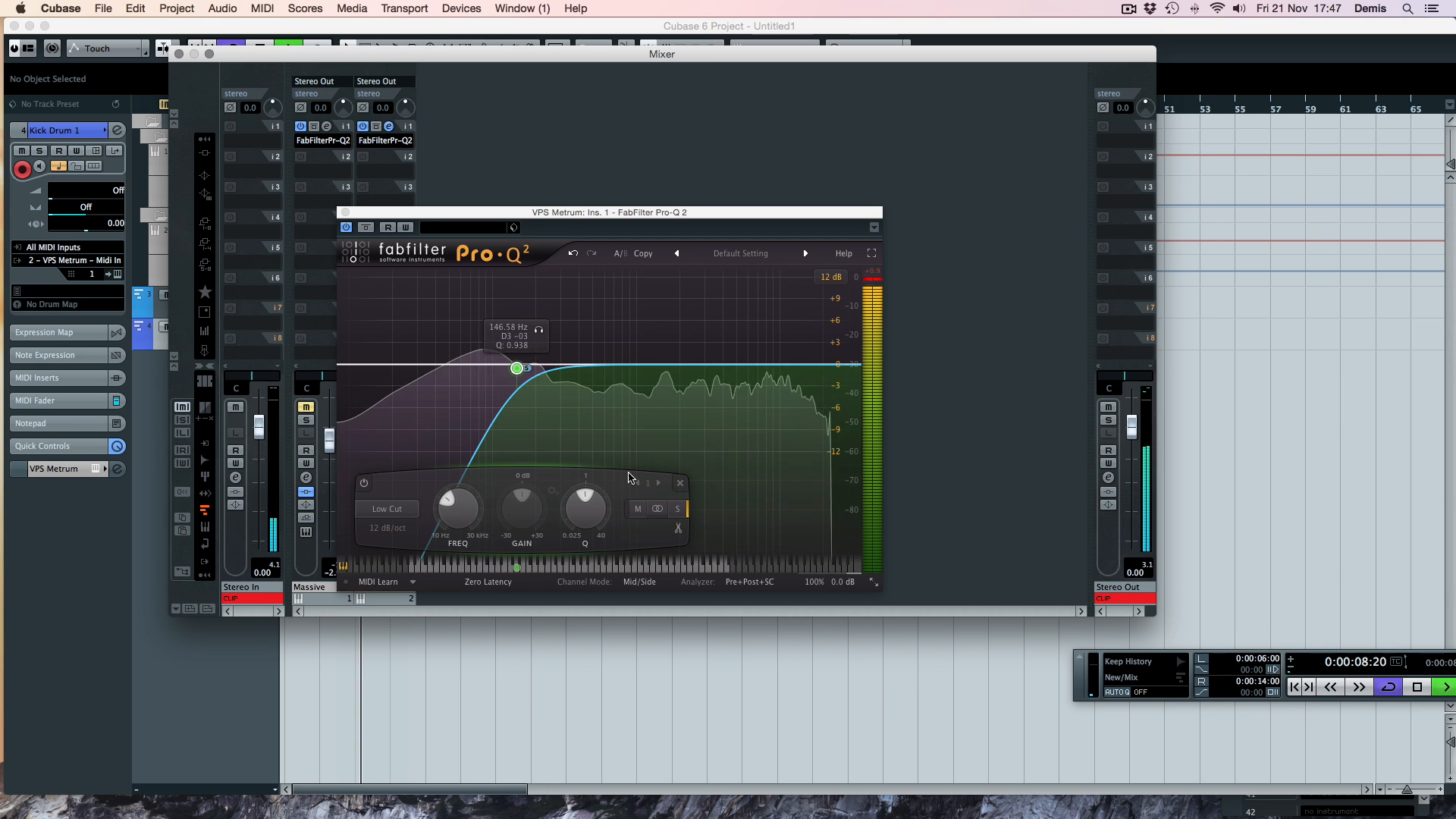
click(475, 367)
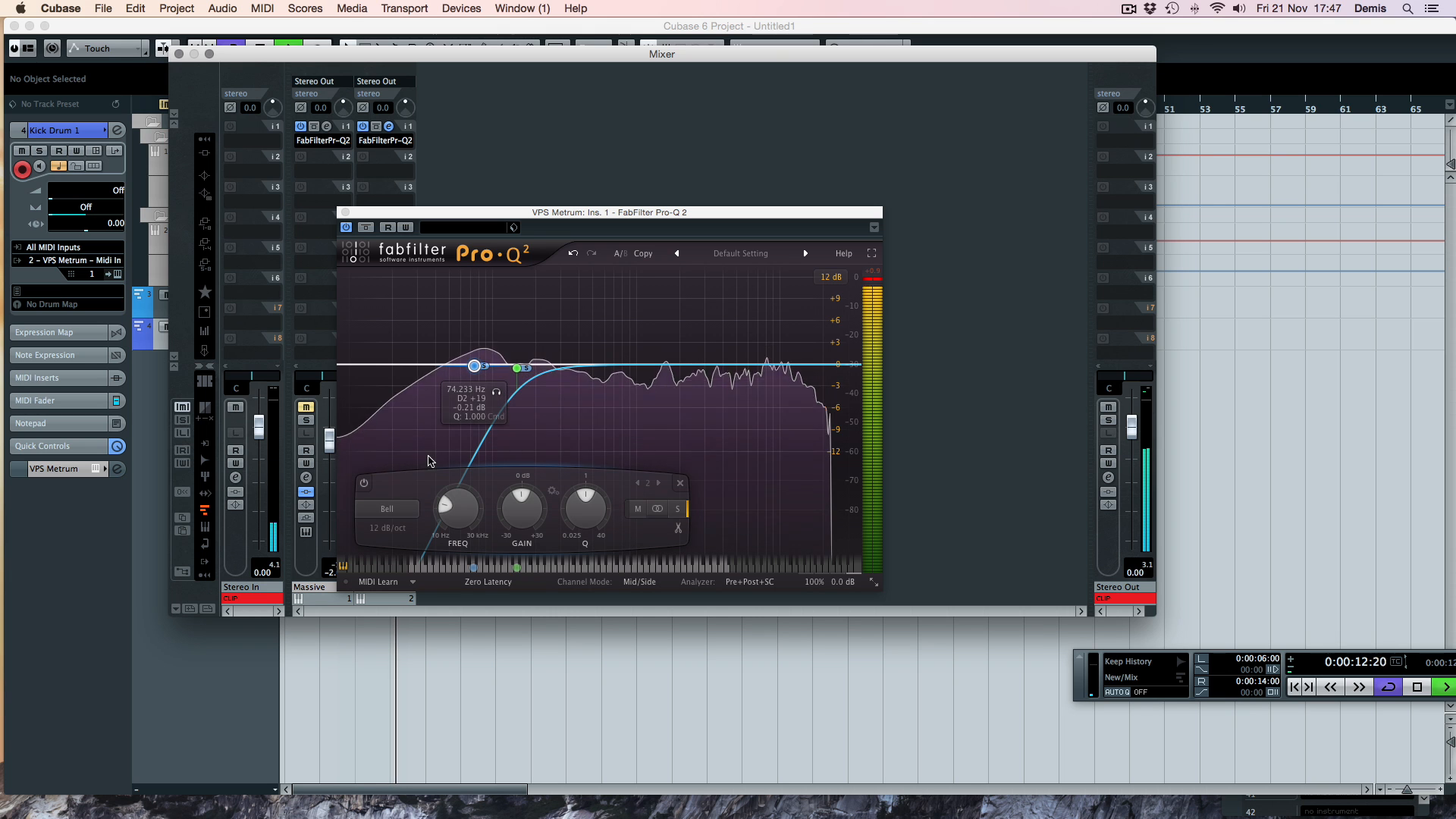
Step: Compare the low cut band applied to the full stereo signal and to the side only, leaving it side-only
click(517, 370)
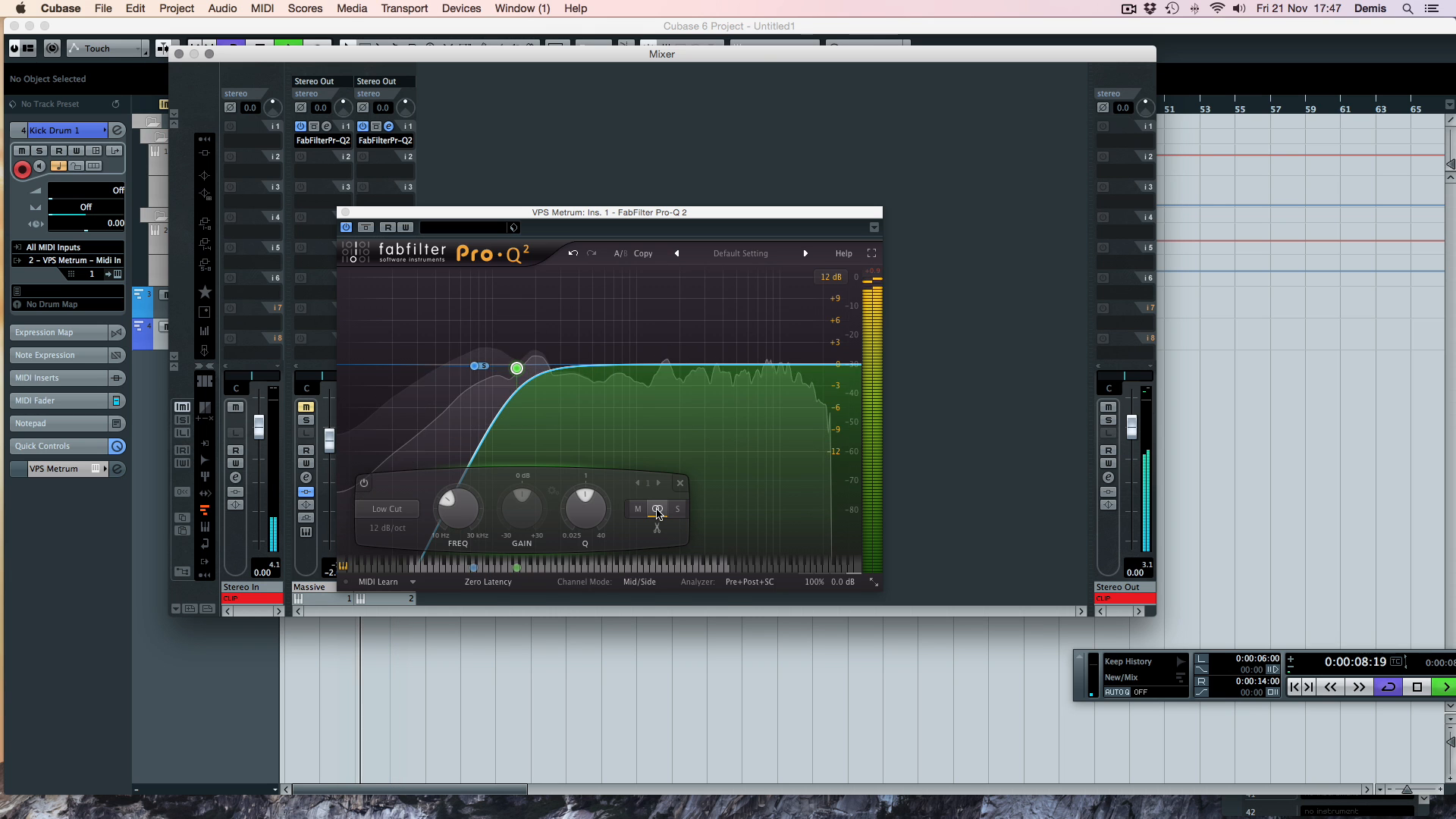
click(672, 515)
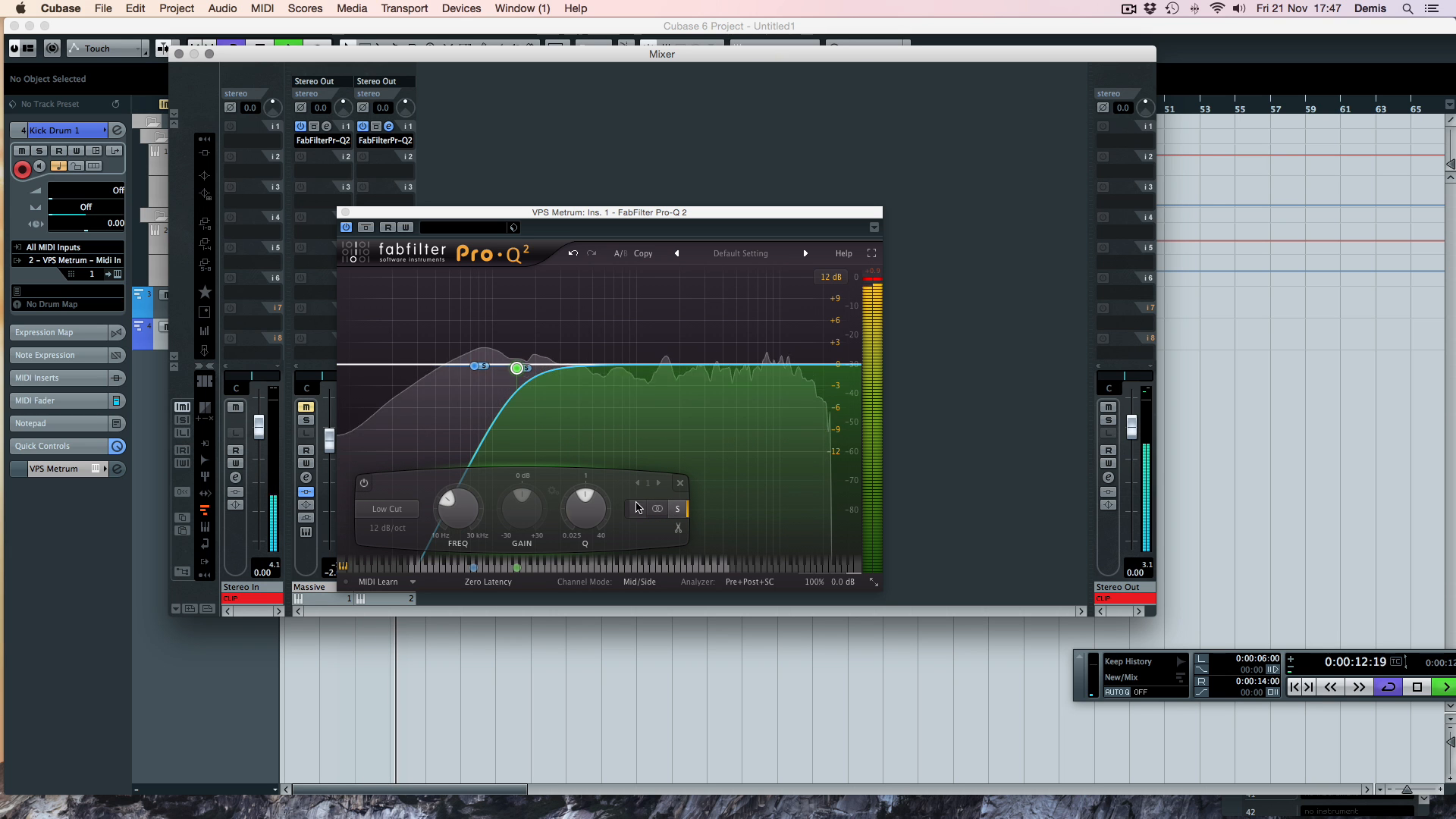
mouse_move(478, 371)
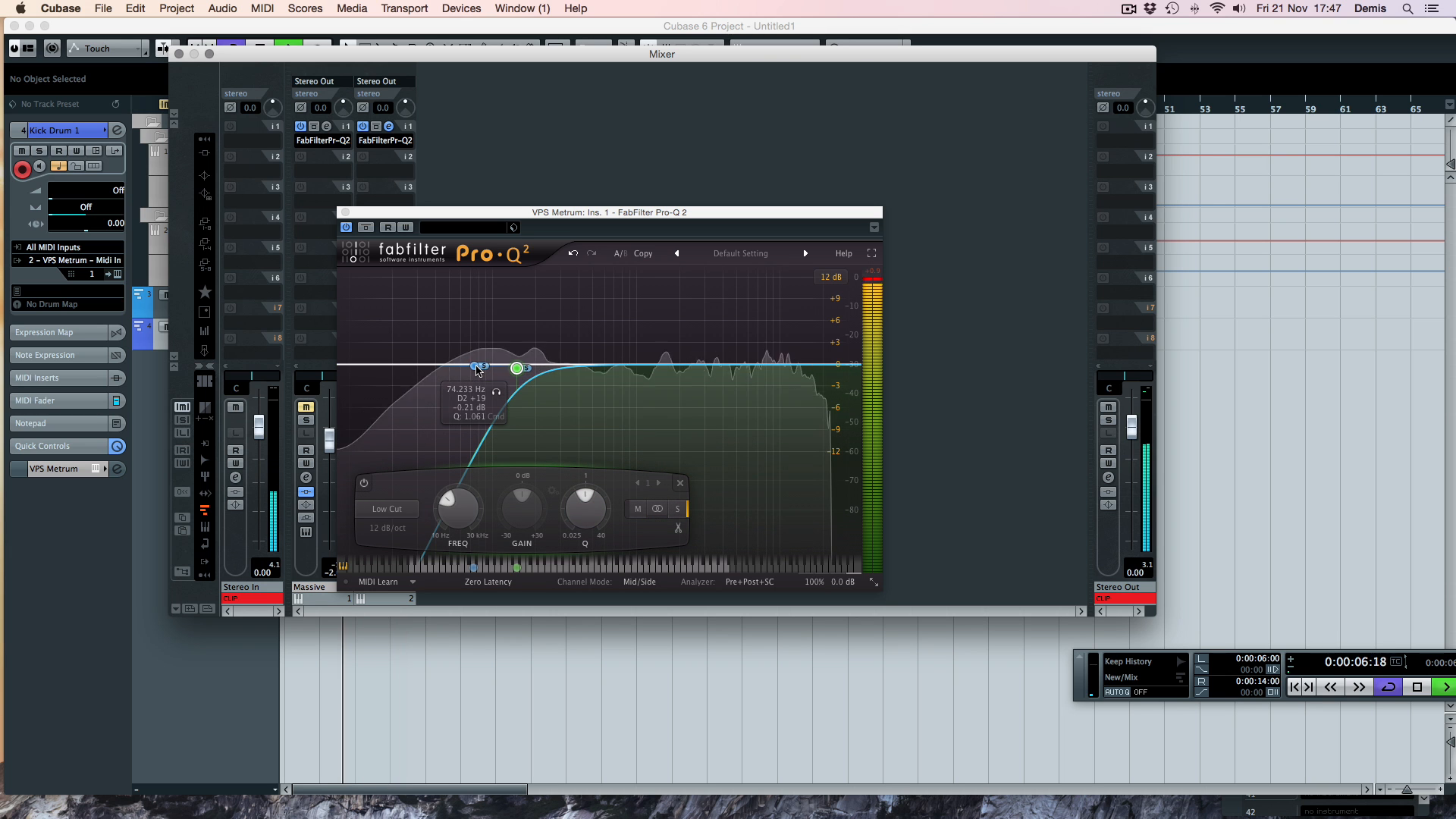
click(659, 509)
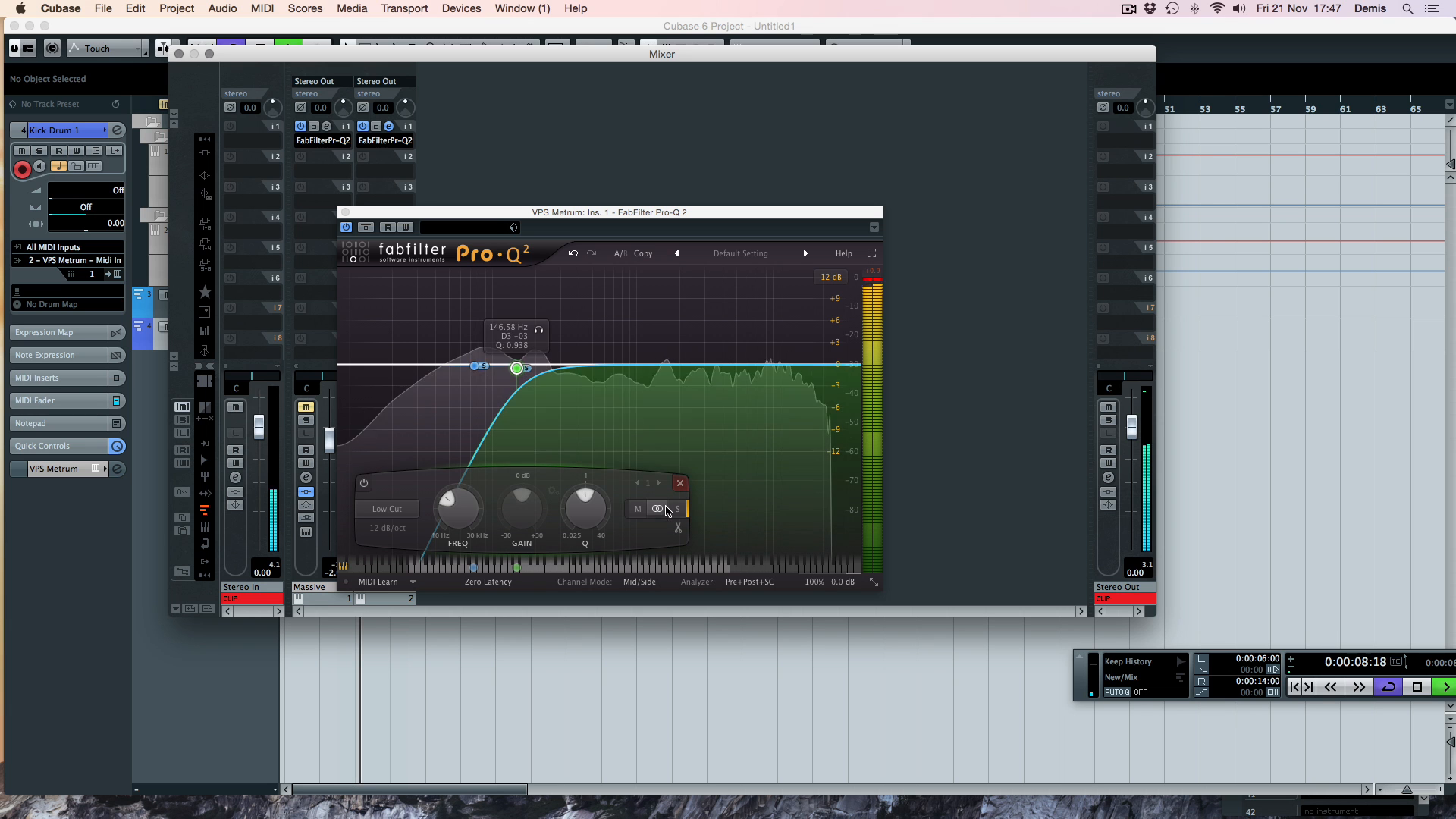
click(677, 510)
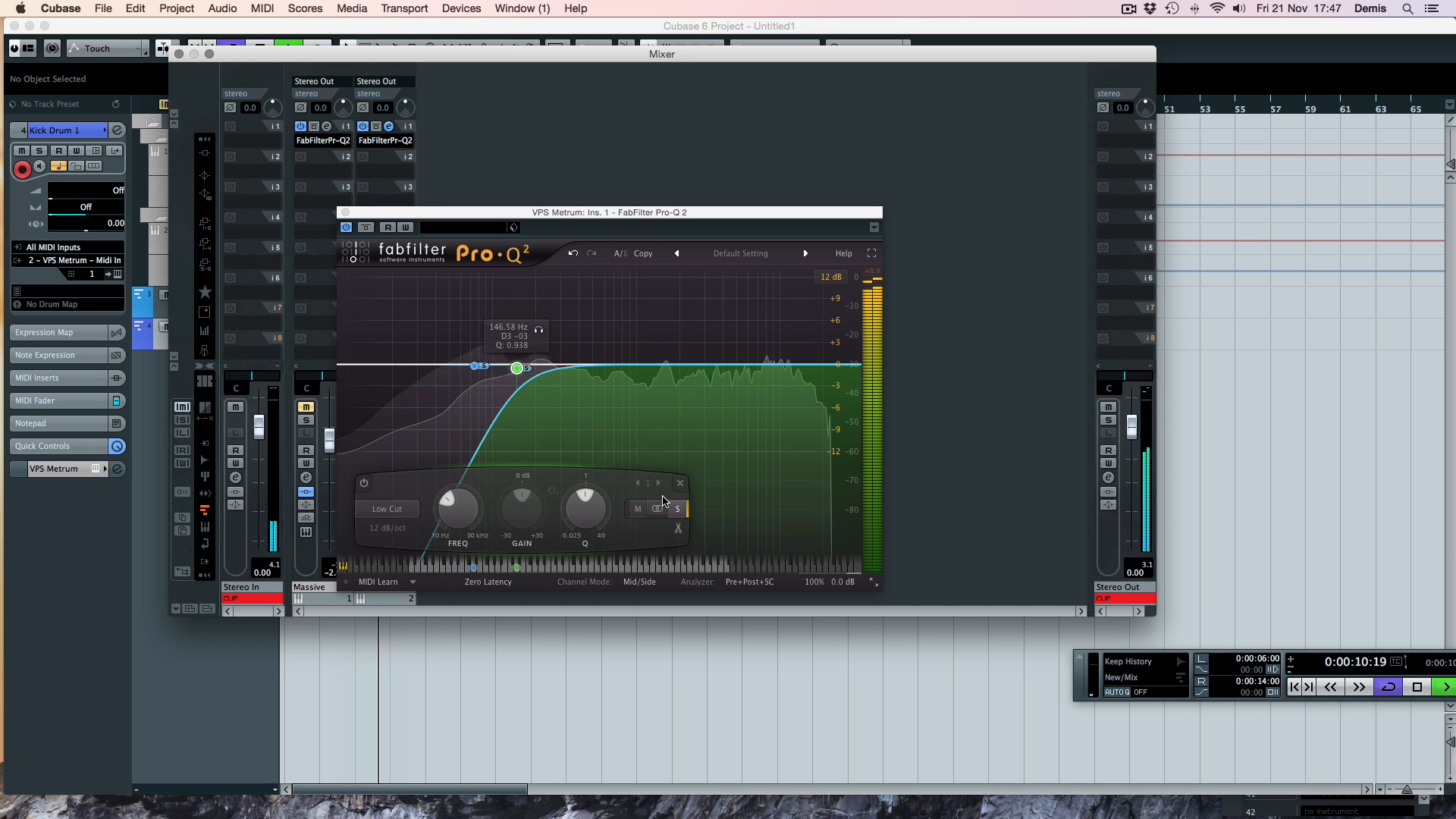
Step: Apply the bell band to mid and side with about +2.8 dB at 86 Hz, and add a 30 dB/oct low cut at about 27 Hz
click(473, 366)
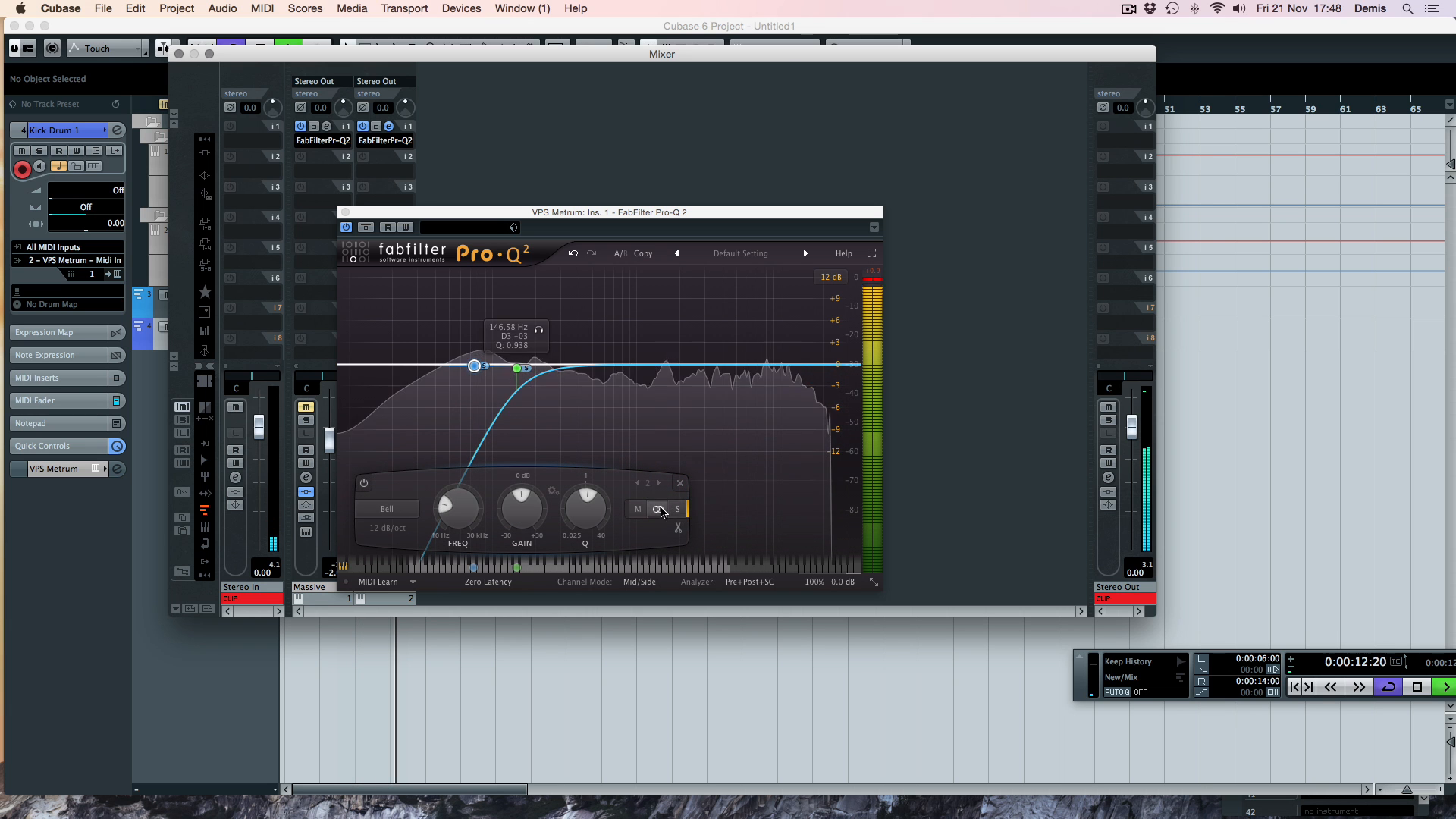
drag(478, 363, 486, 341)
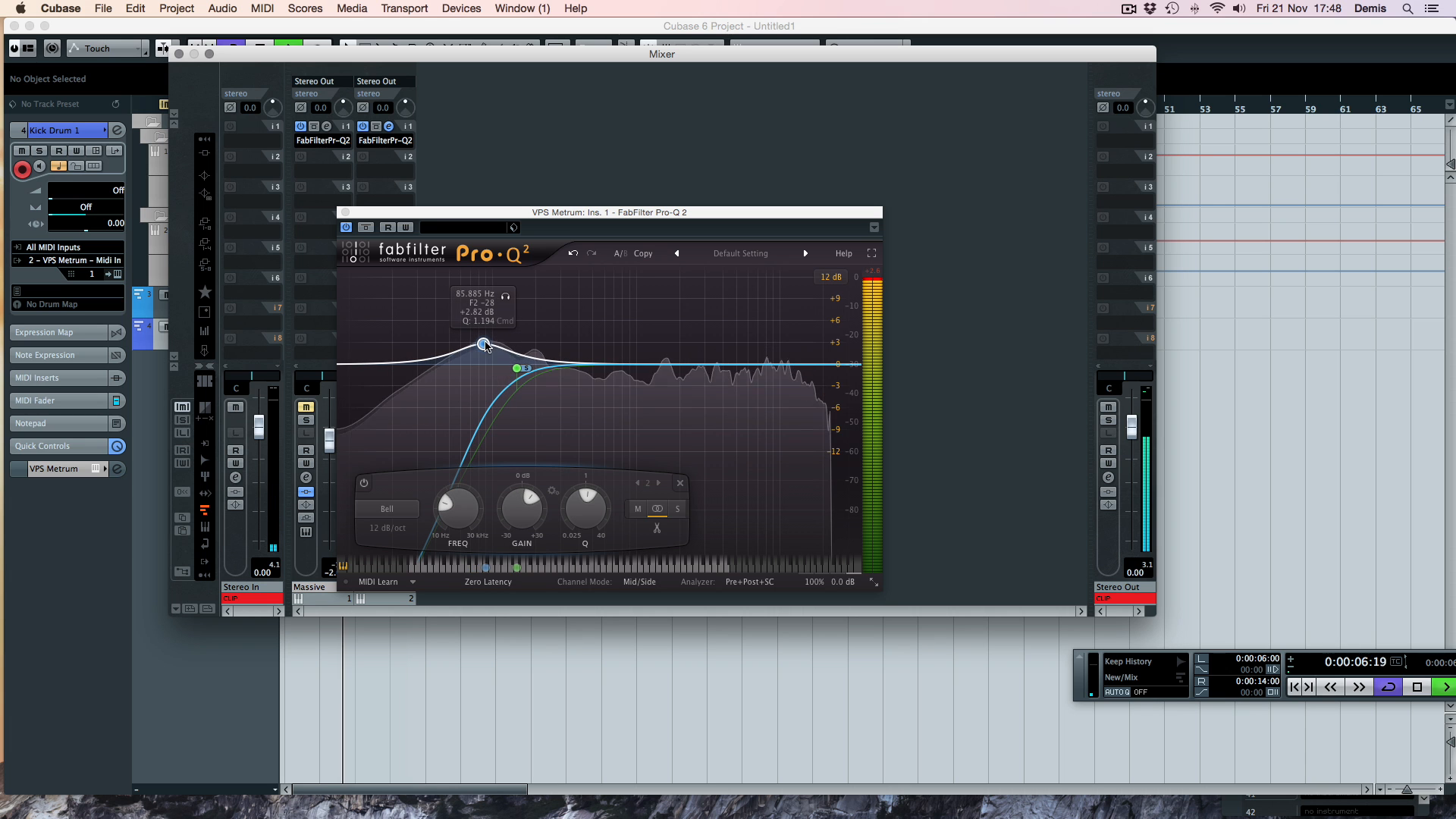
click(350, 366)
click(381, 530)
click(397, 604)
drag(370, 365, 410, 370)
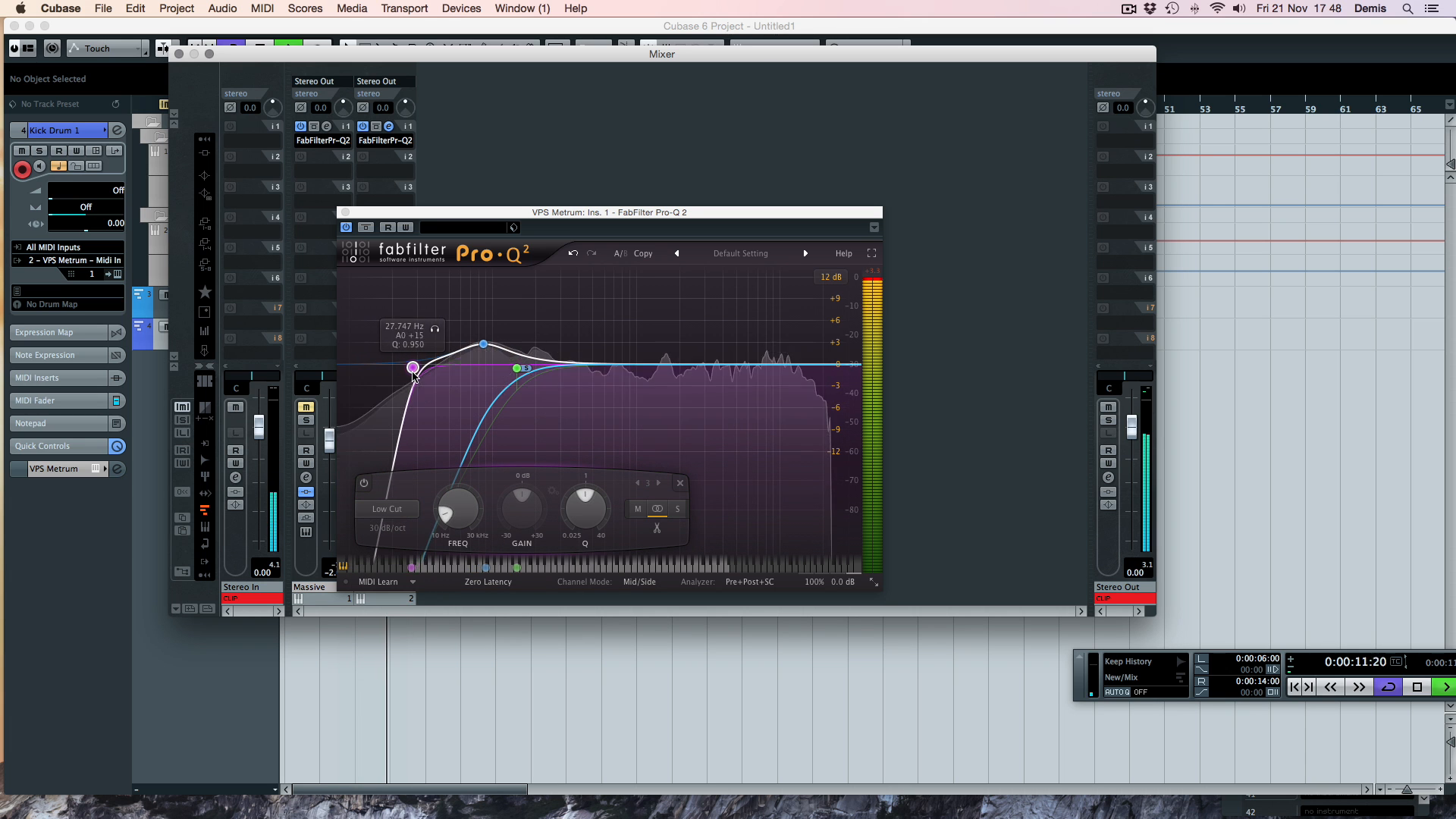
Step: Close the VPS Metrum equalizer, unmute the Massive channel and play both channels together
click(346, 213)
key(space)
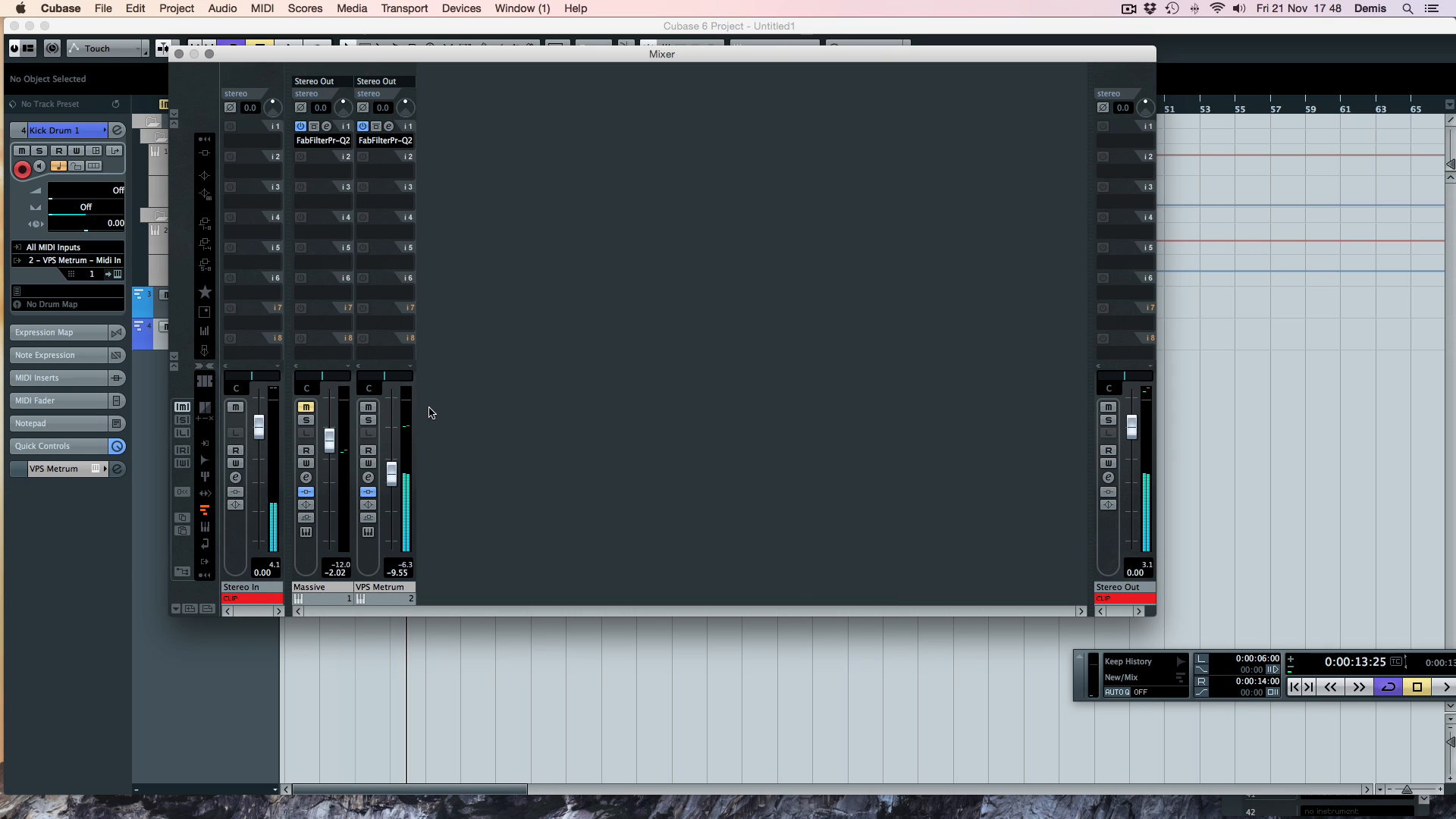
click(306, 408)
key(space)
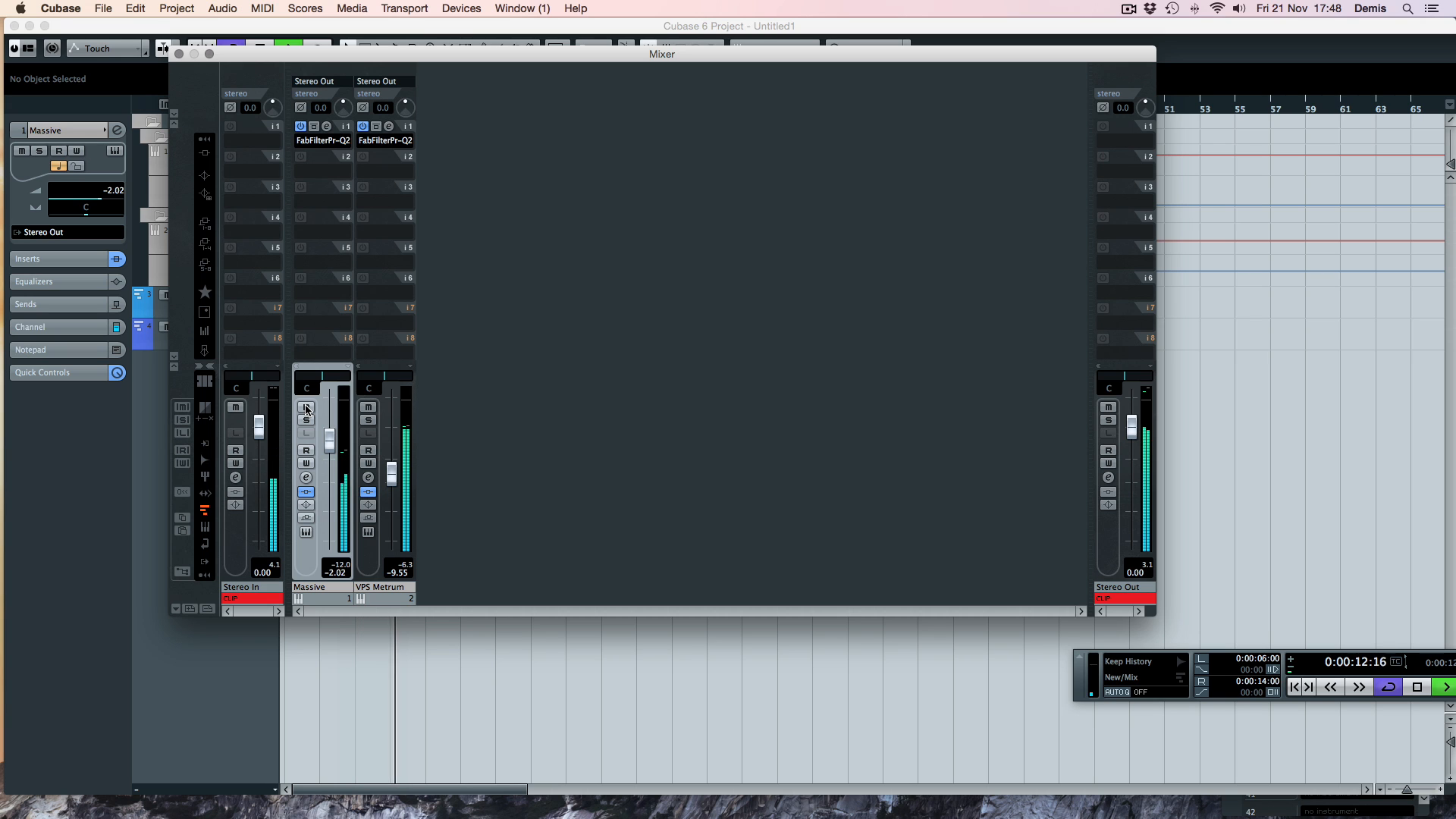
Step: Compare the playing mix with the VPS Metrum equalizer bypassed and active, and stop playback
click(376, 126)
click(376, 126)
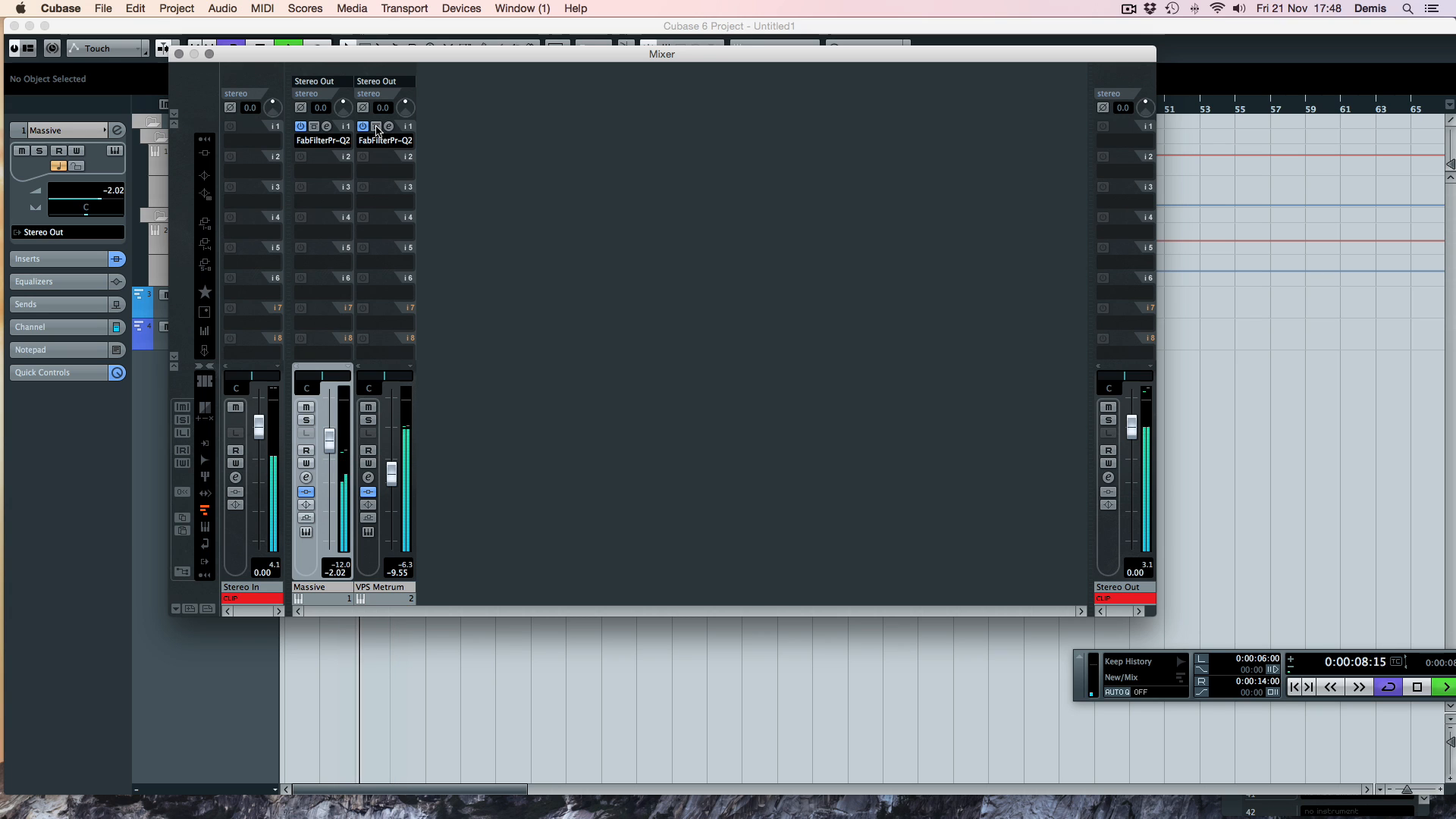
key(space)
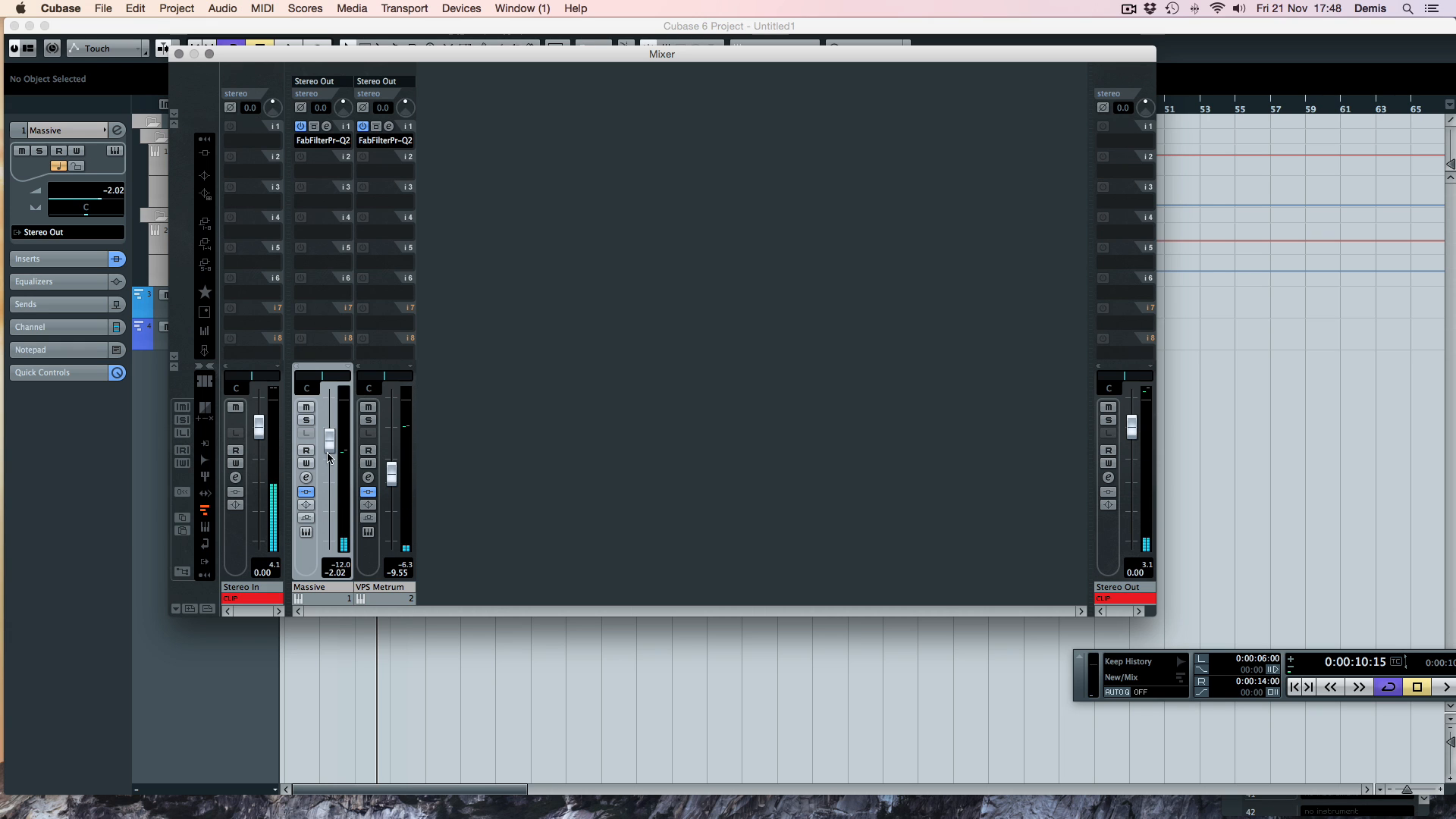
Step: Return the project cursor to the left locator and review the VPS Metrum equalizer's curve in its plug-in window
key(F3)
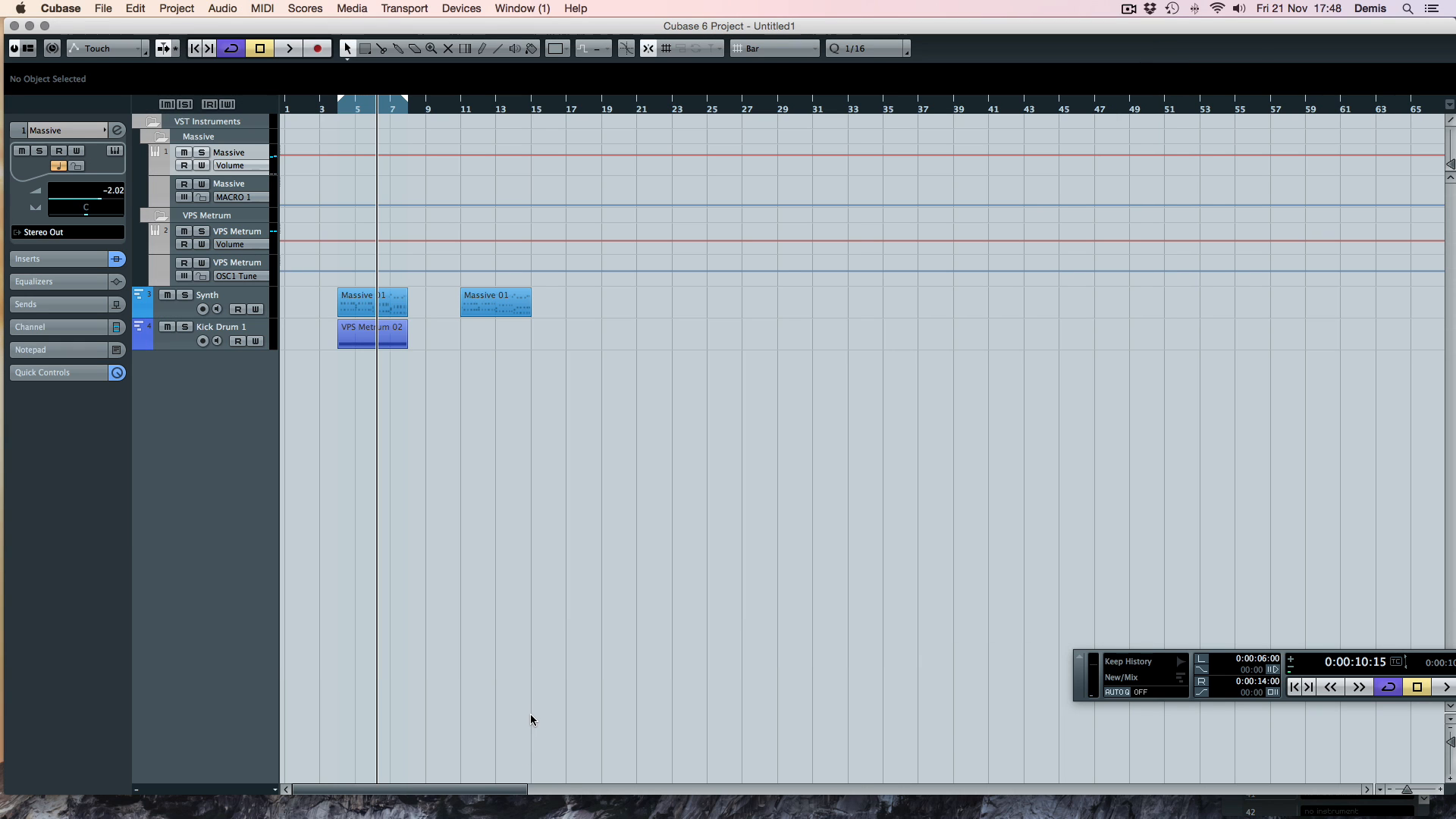
key(KP_1)
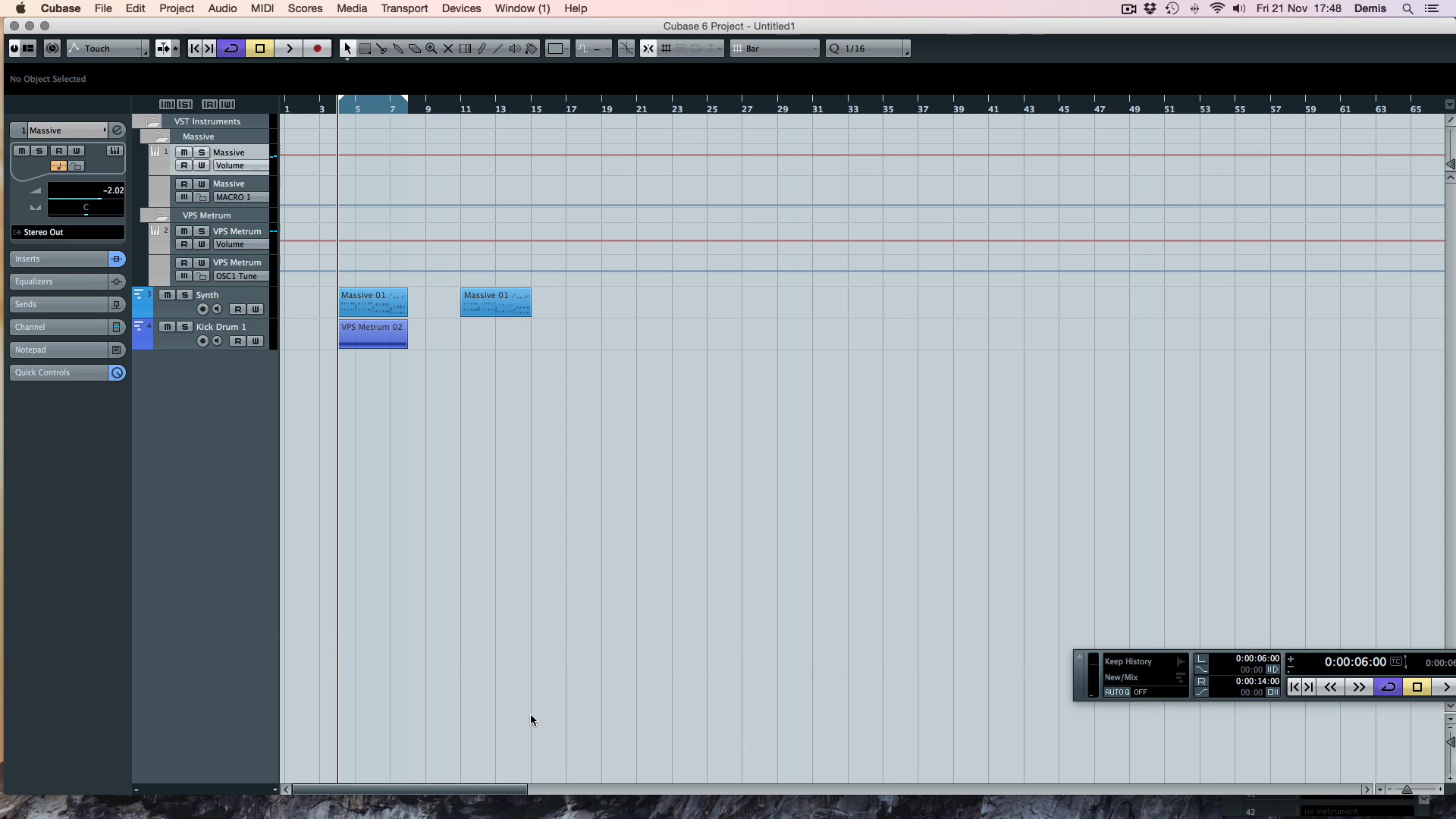
key(F3)
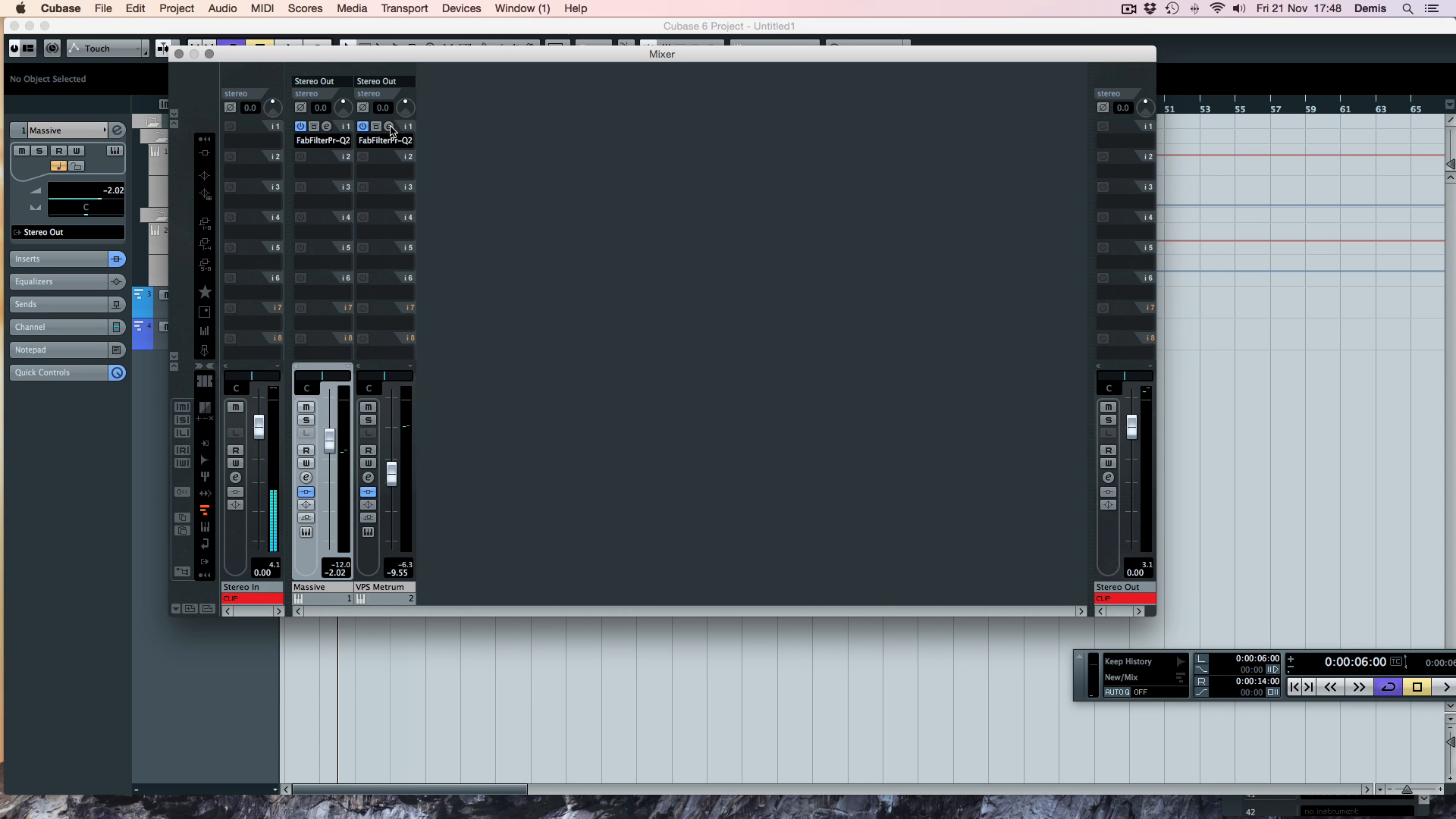
click(389, 127)
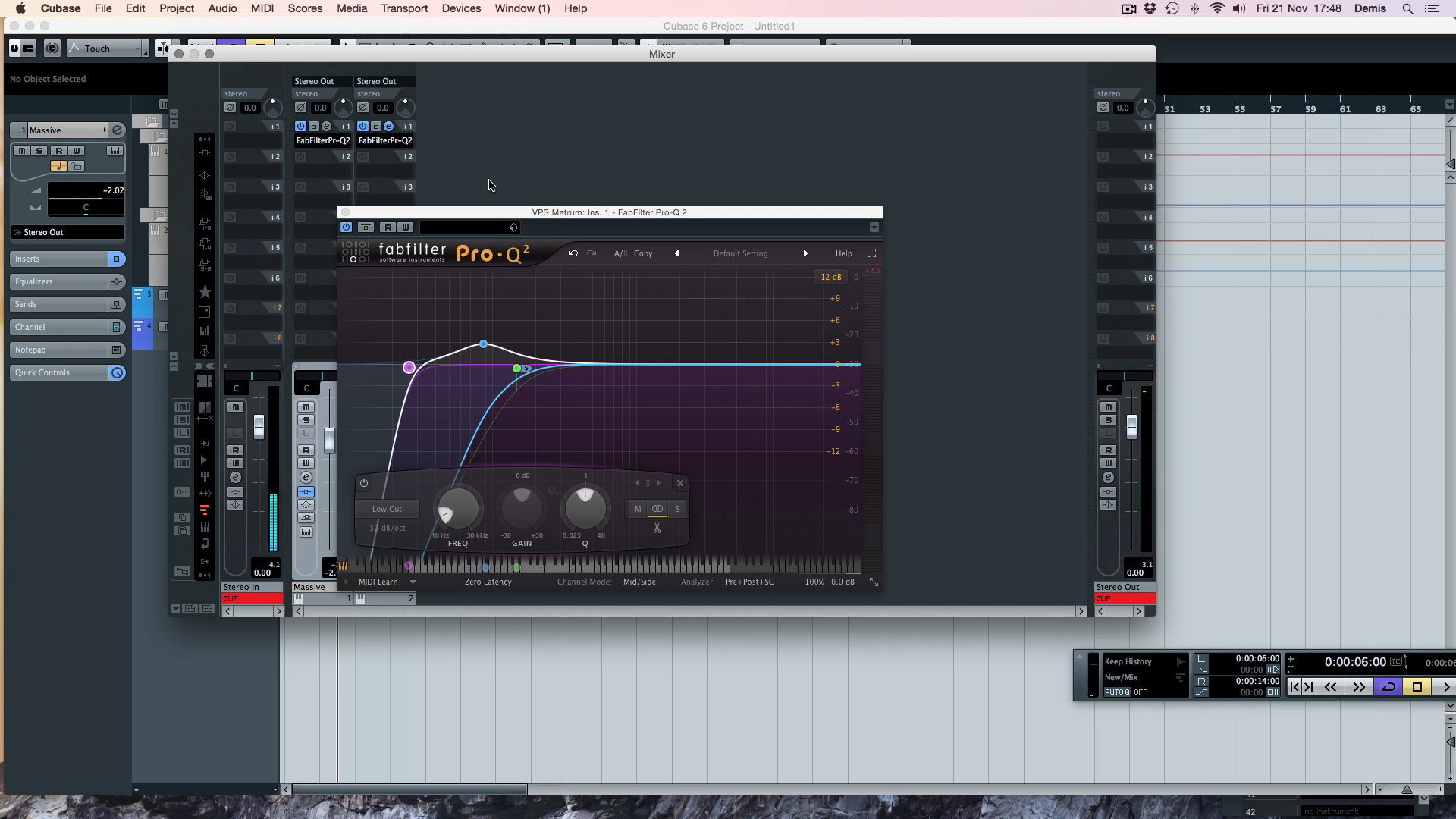
click(346, 212)
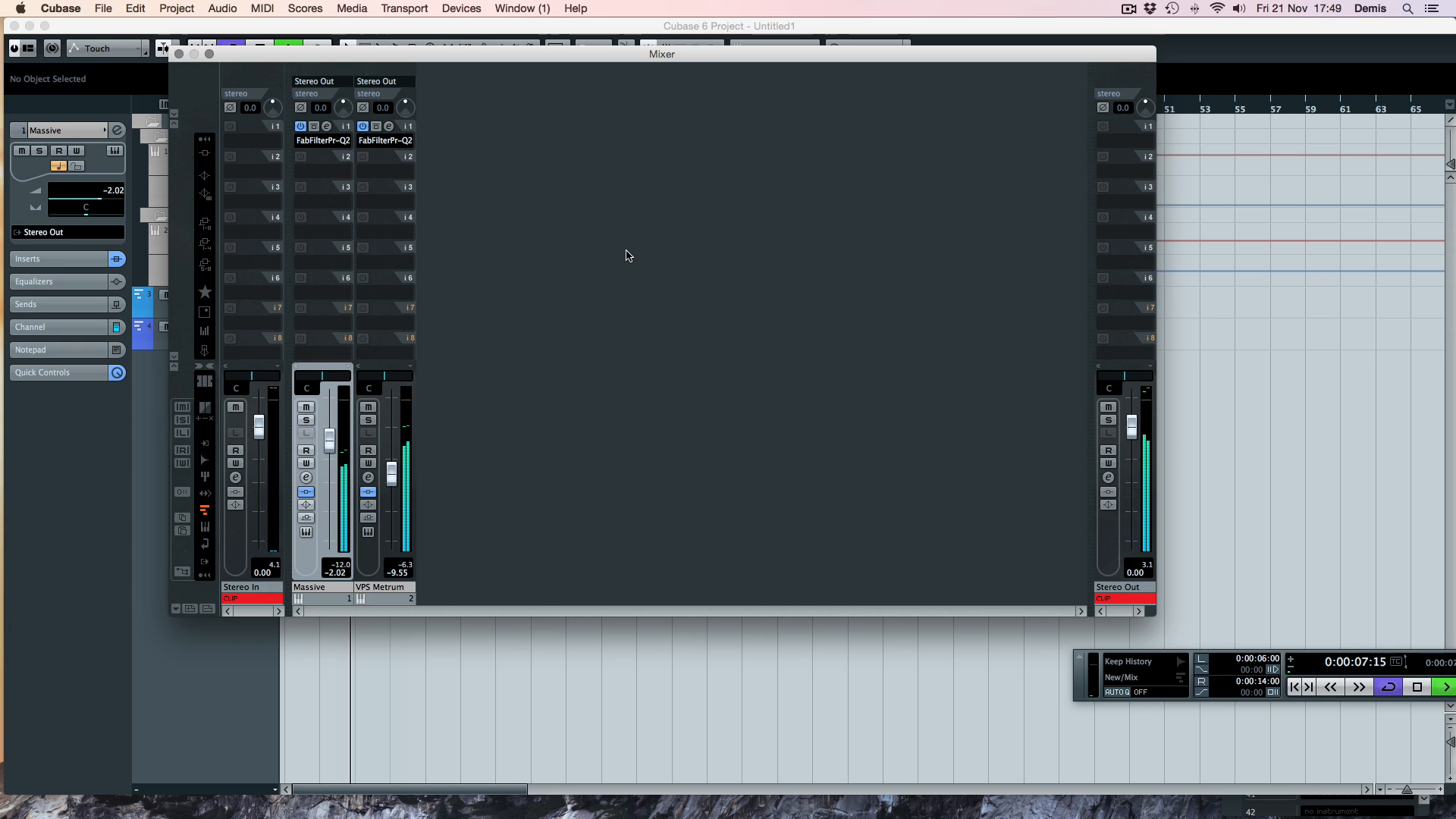
Step: Compare the playing mix with all channel inserts bypassed and active, stop playback and close the mixer
key(b)
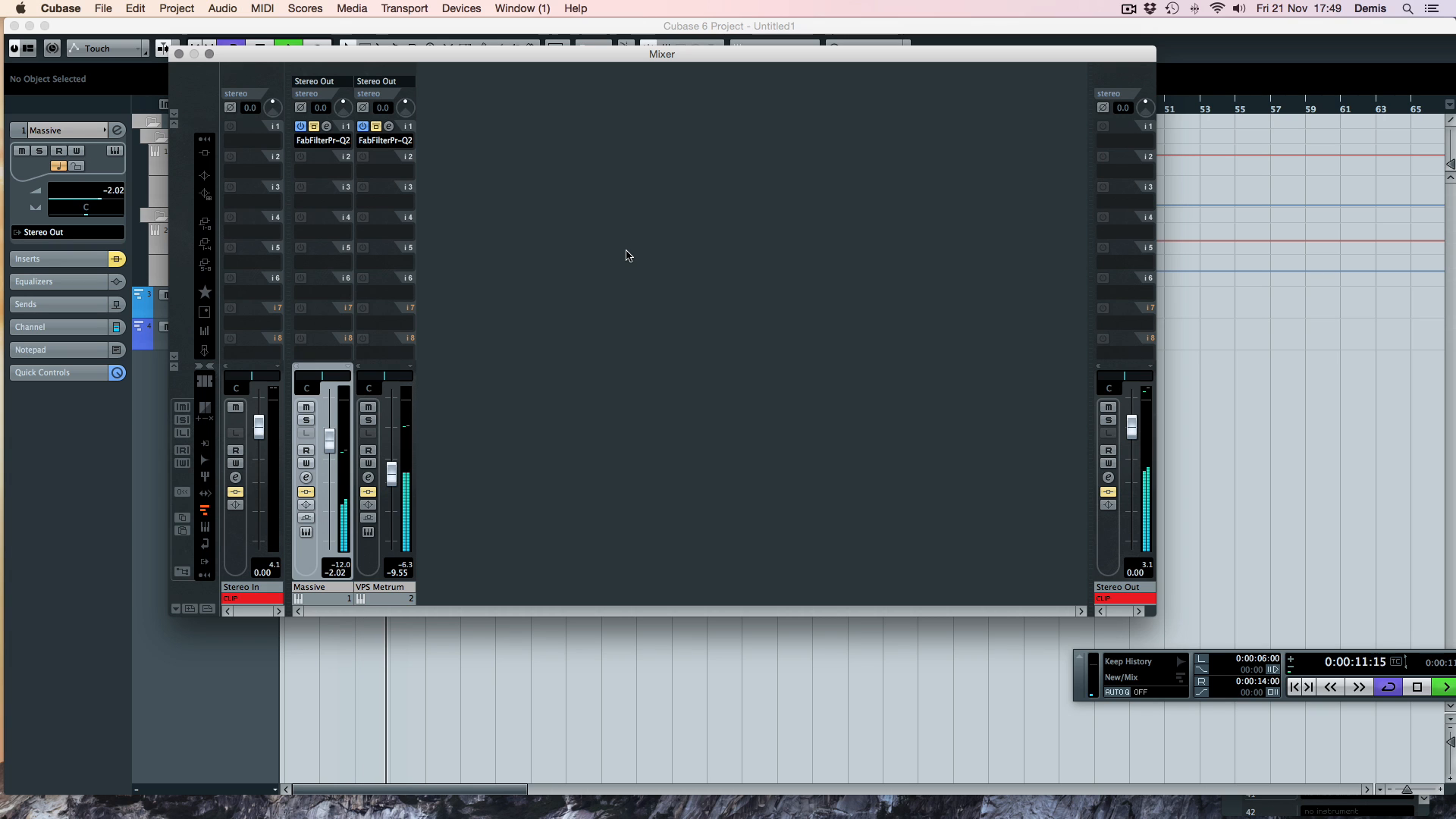
key(b)
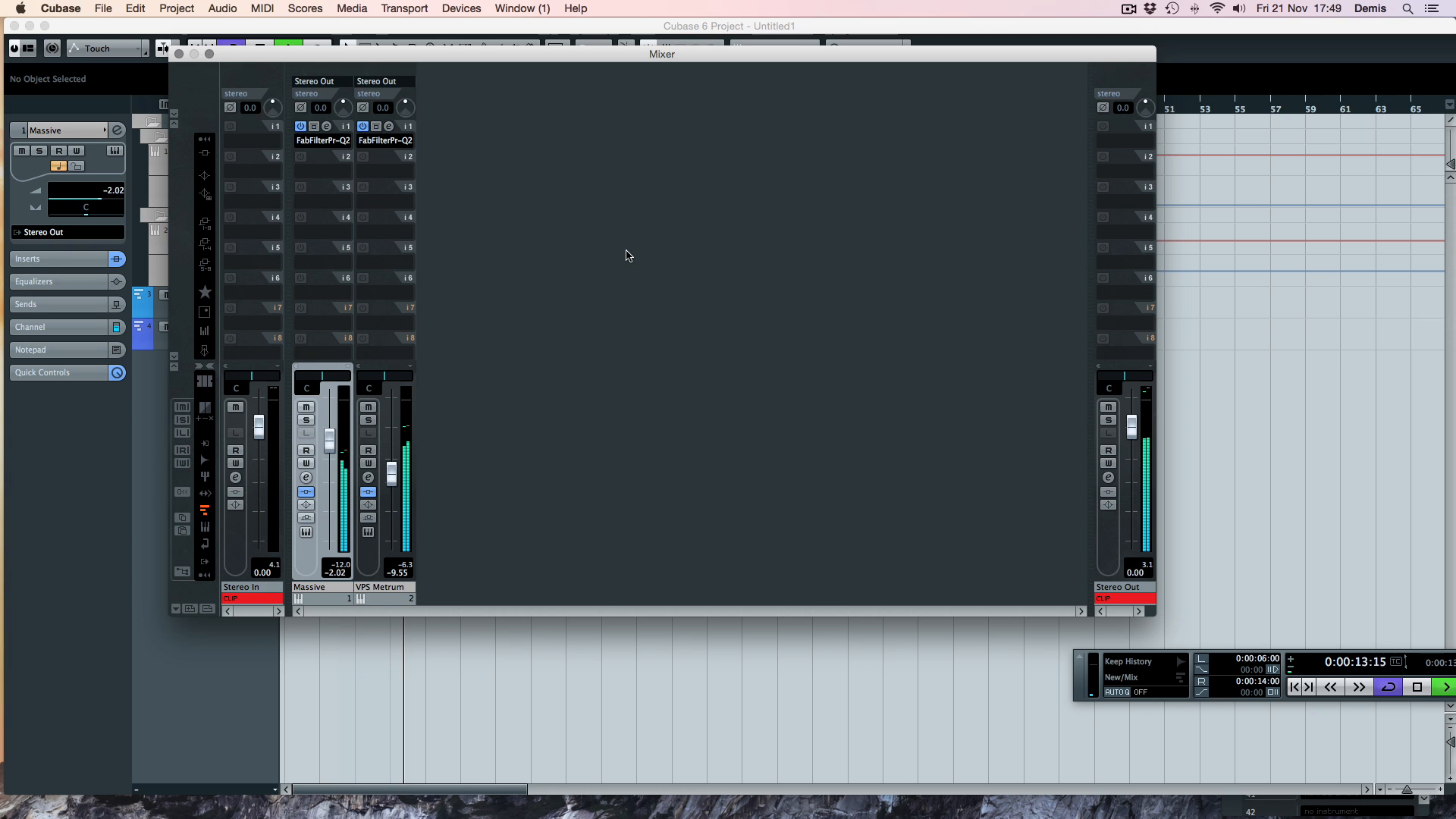
key(b)
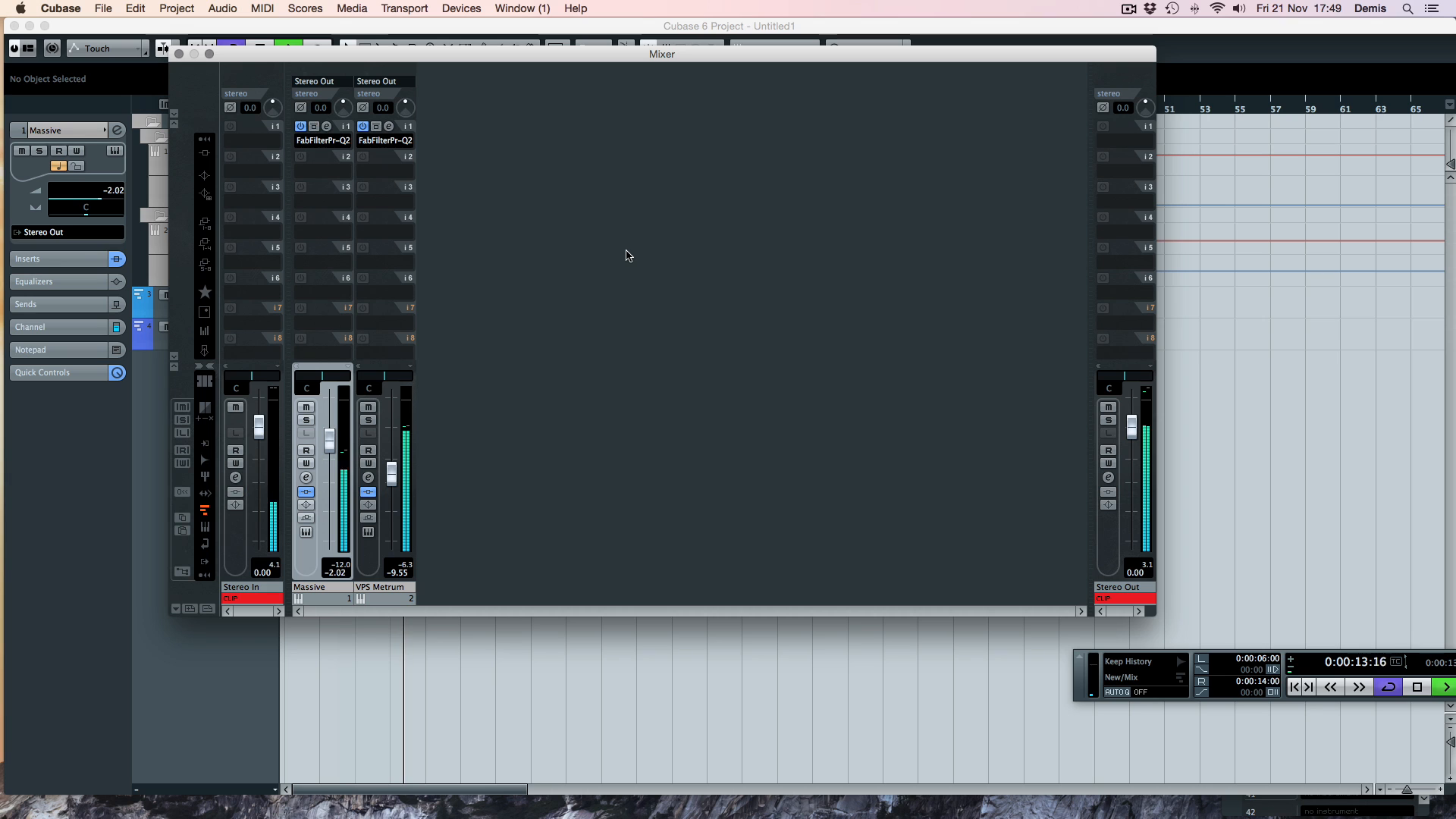
key(b)
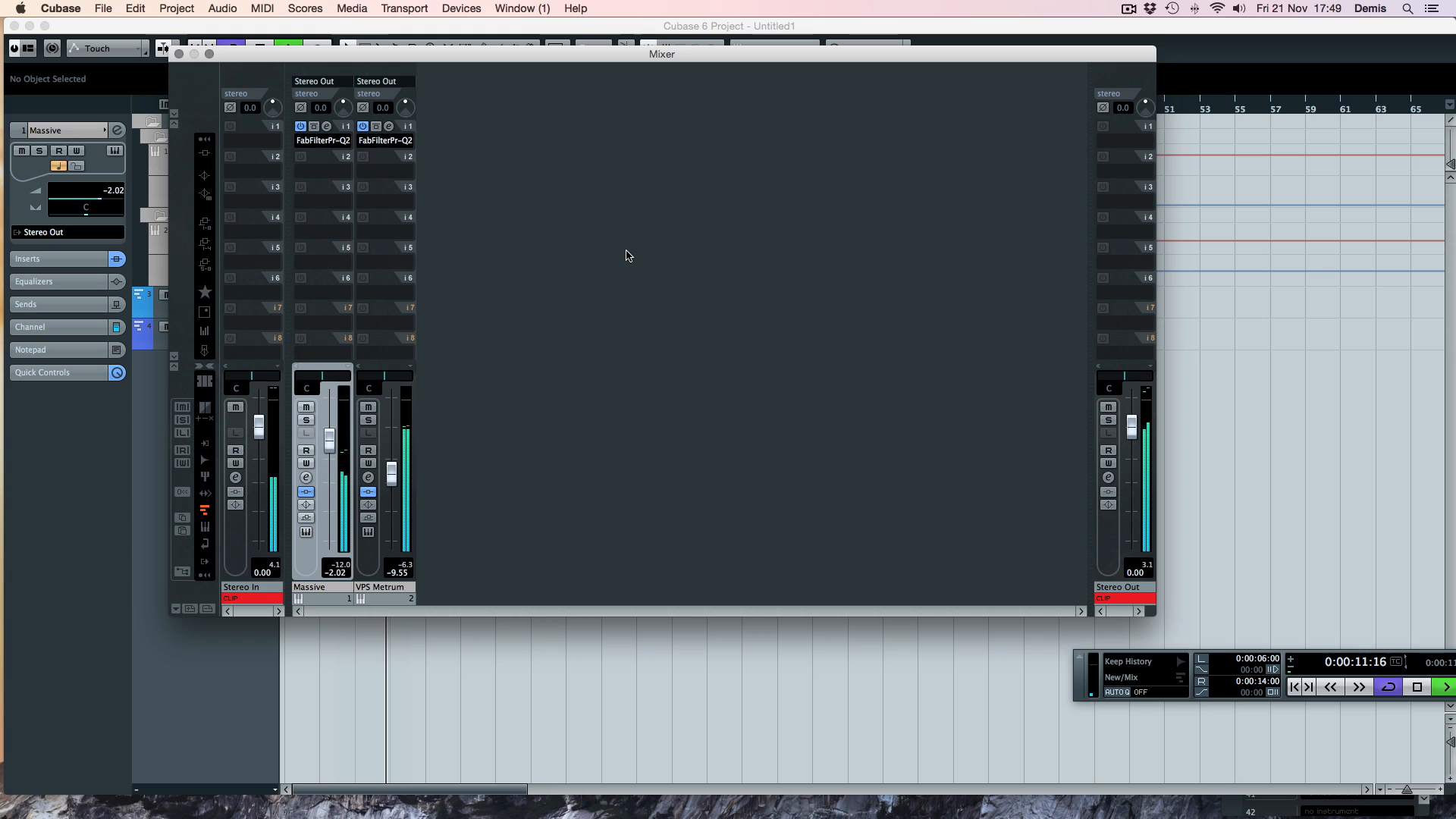
key(space)
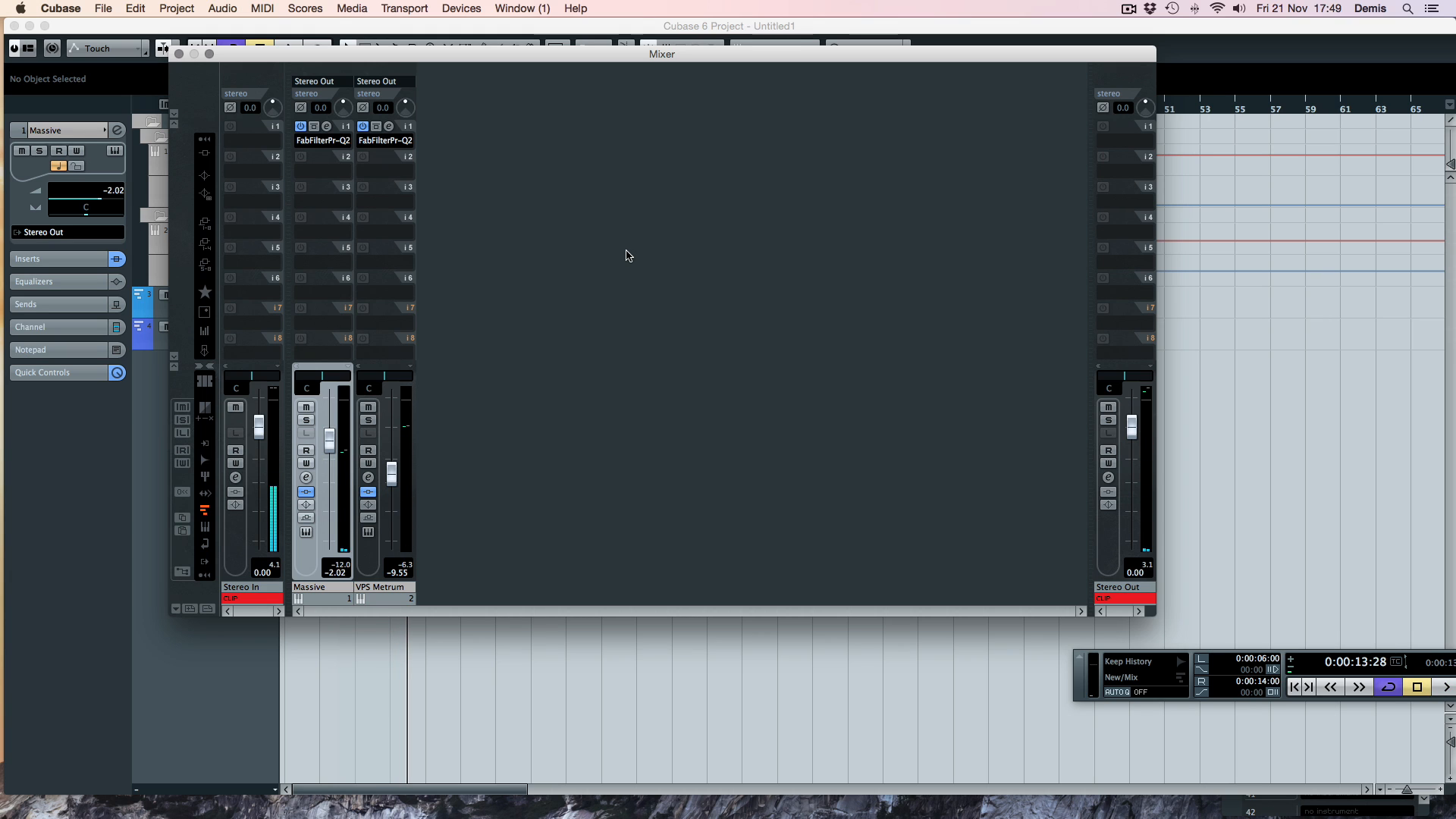
click(180, 54)
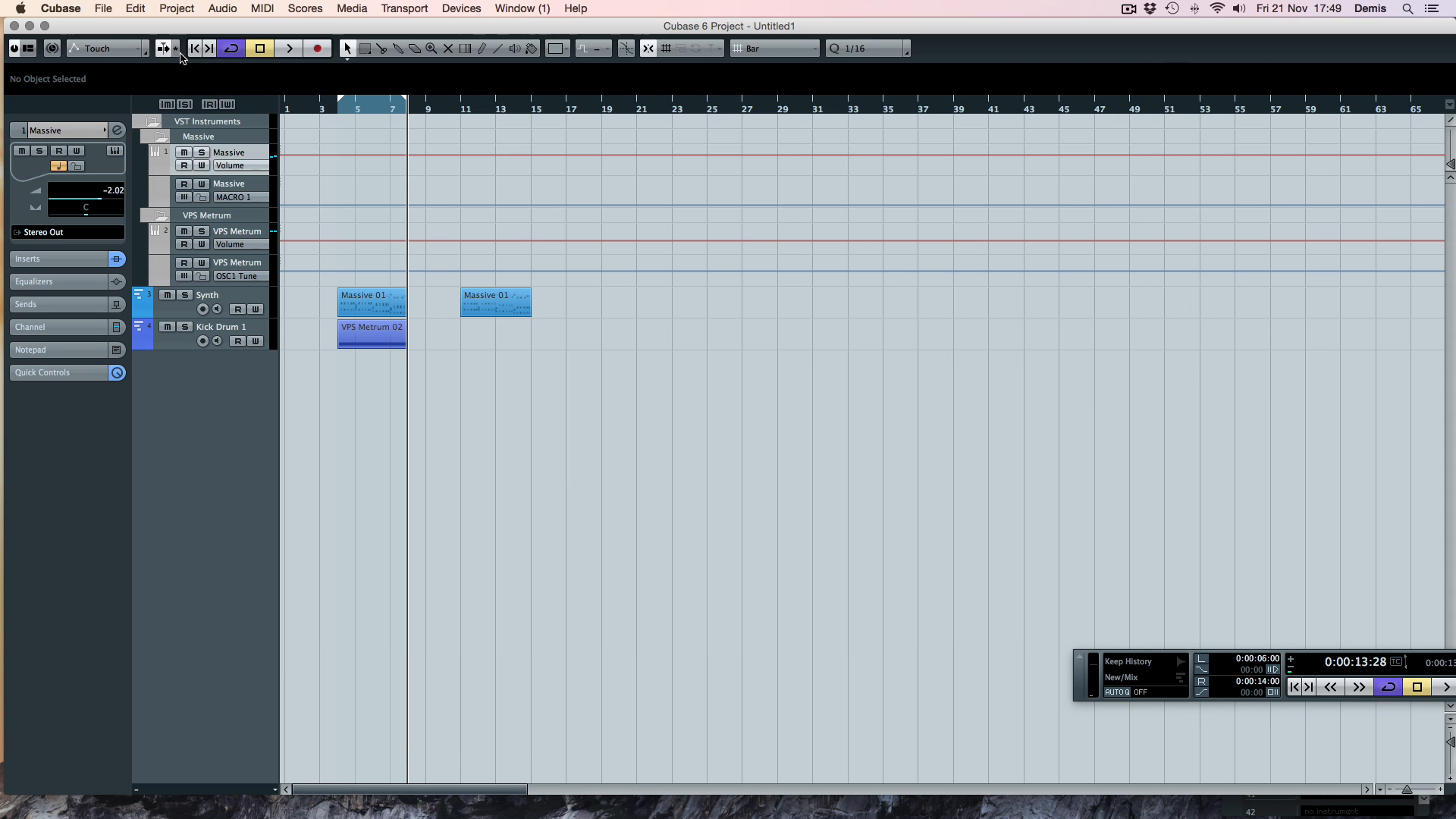